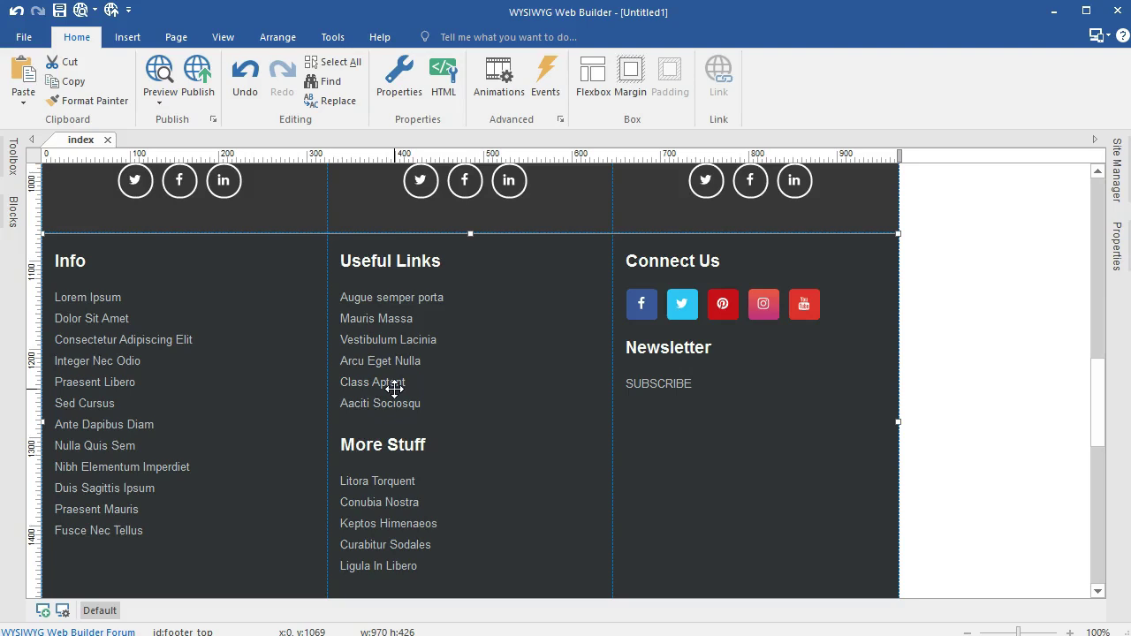
Step: Scroll the Corporate template page up from the footer to the header, then switch to the XAMPP download page in Firefox
scroll(394, 389, up, 10)
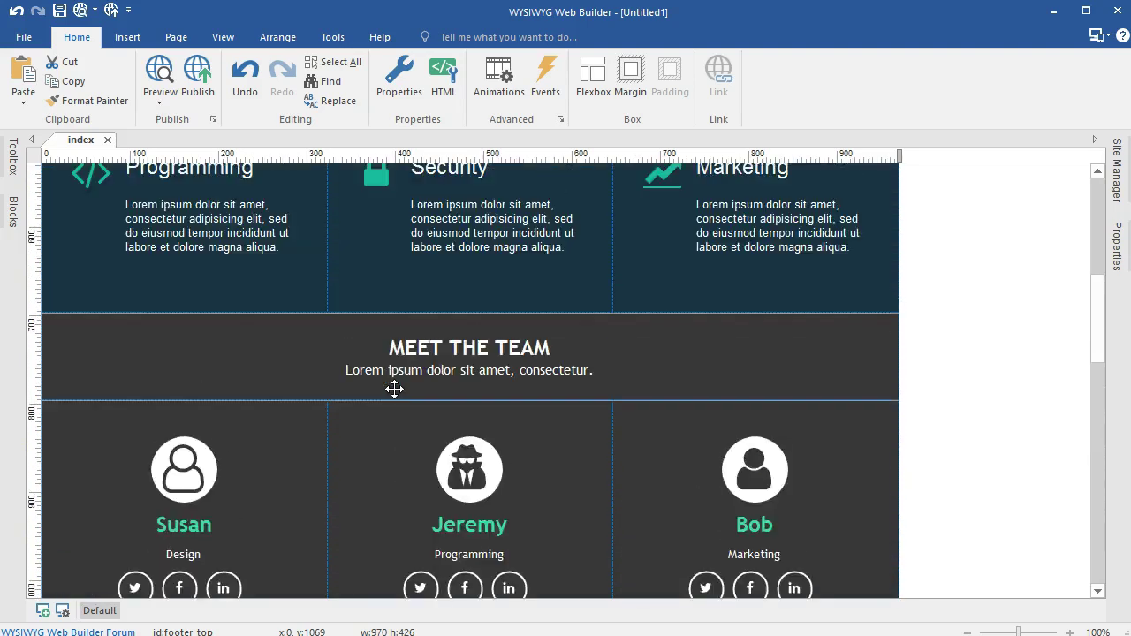
scroll(394, 389, up, 6)
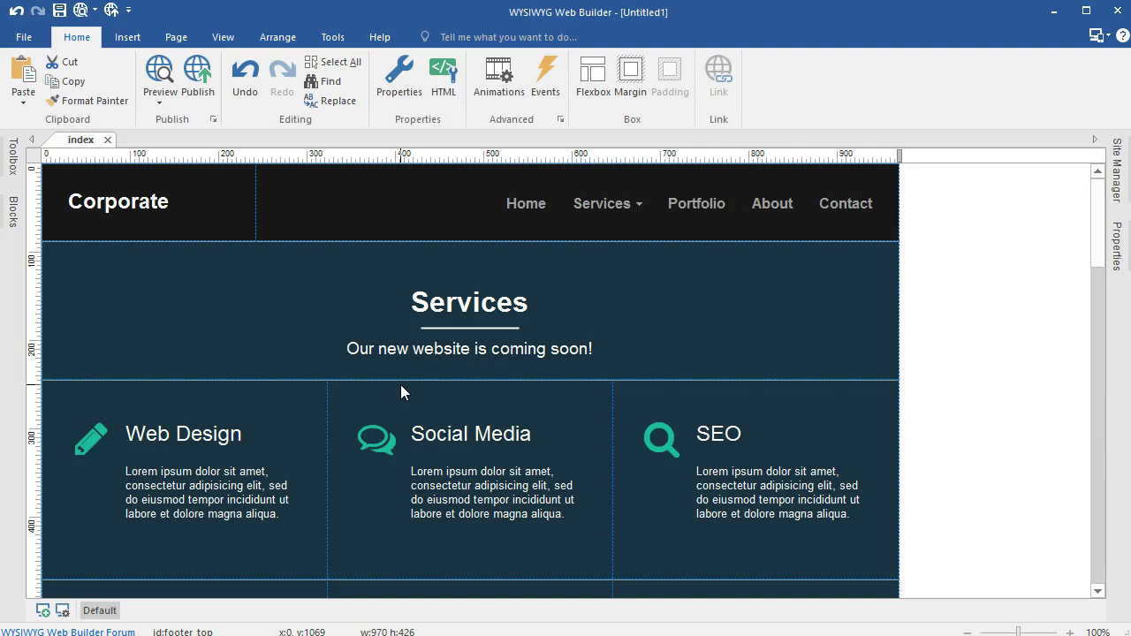
click(215, 479)
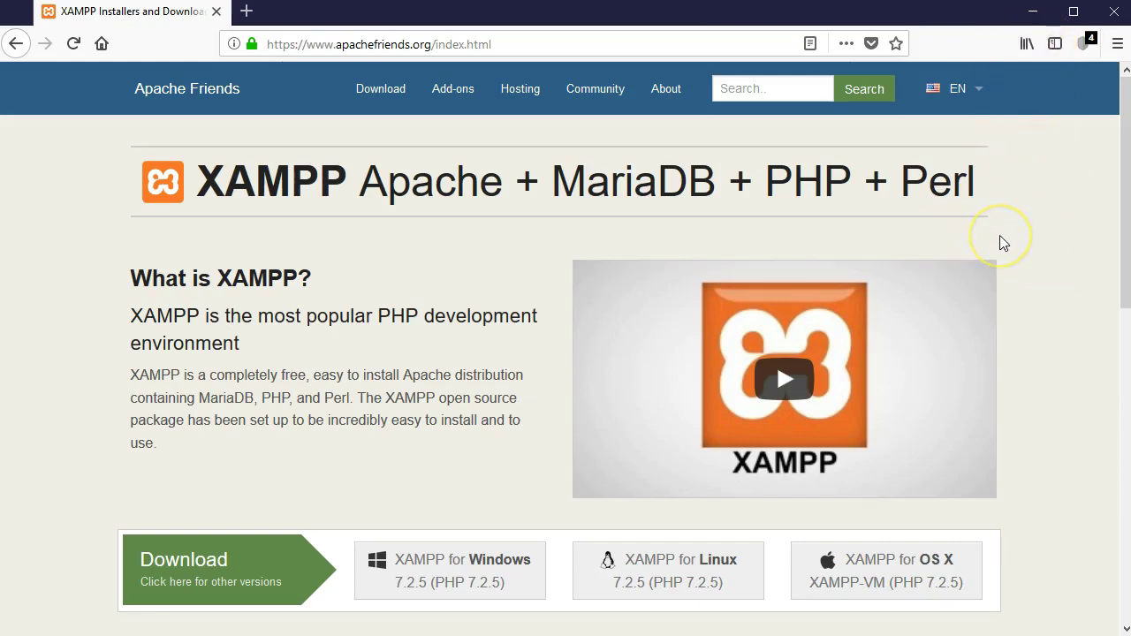
Step: Launch XAMPP Control Panel from a Start menu search for 'xam'
key(super)
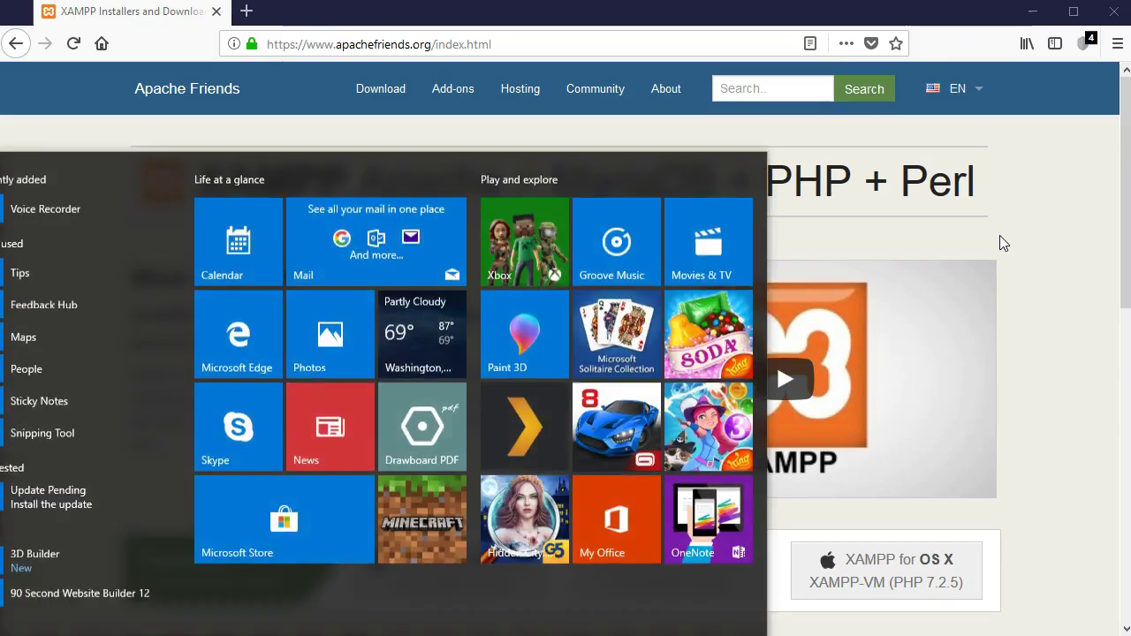
text(xamo)
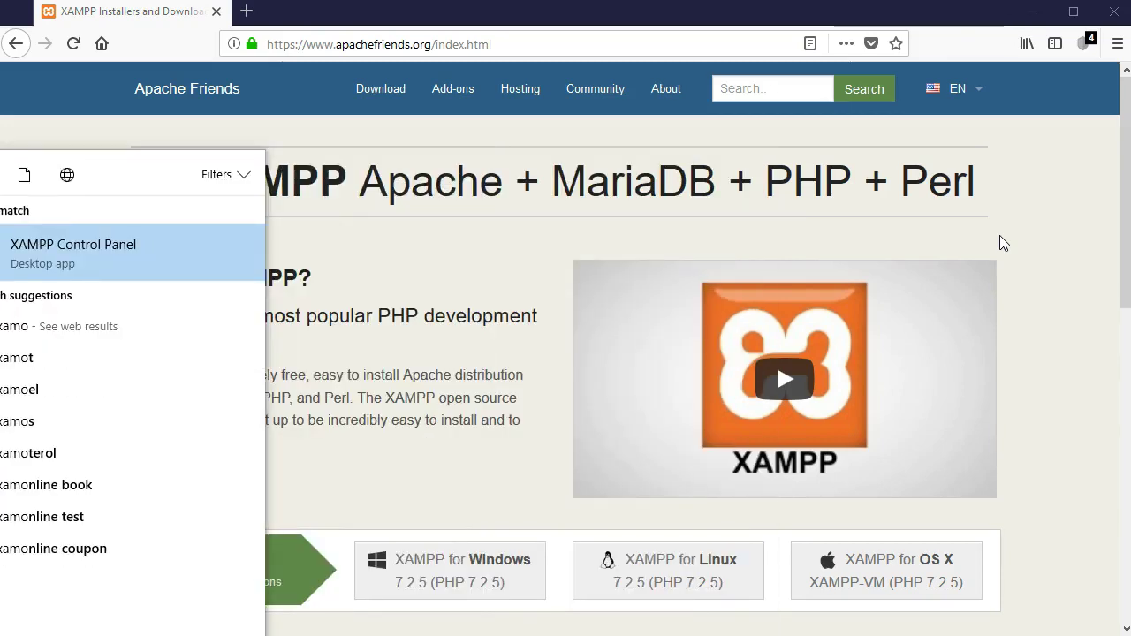
text(pp)
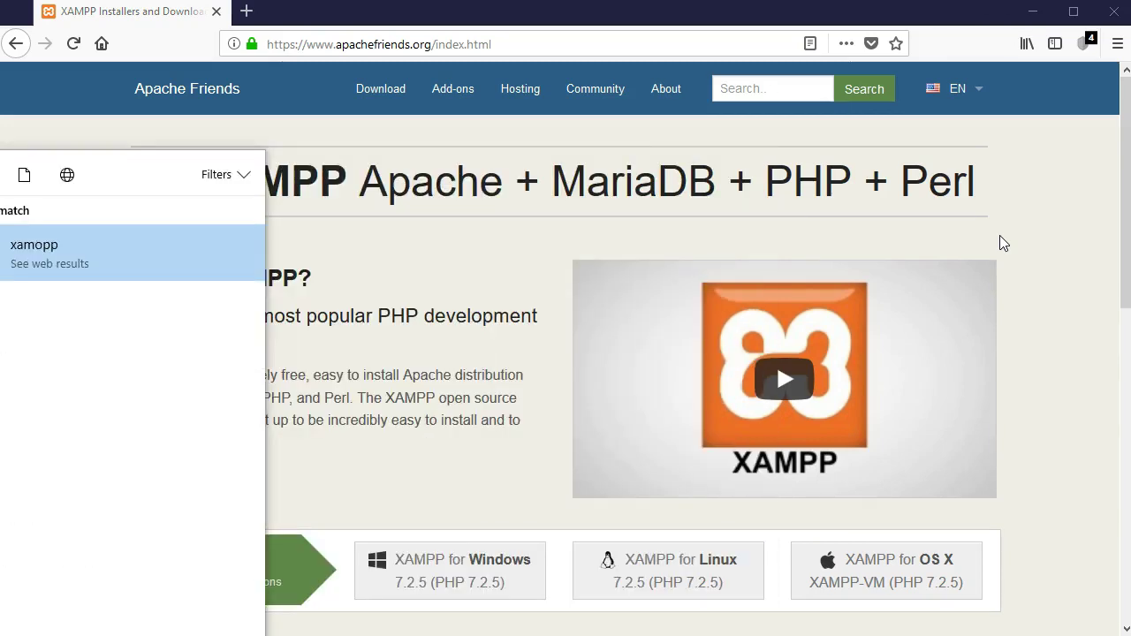
key(BackSpace)
key(BackSpace)
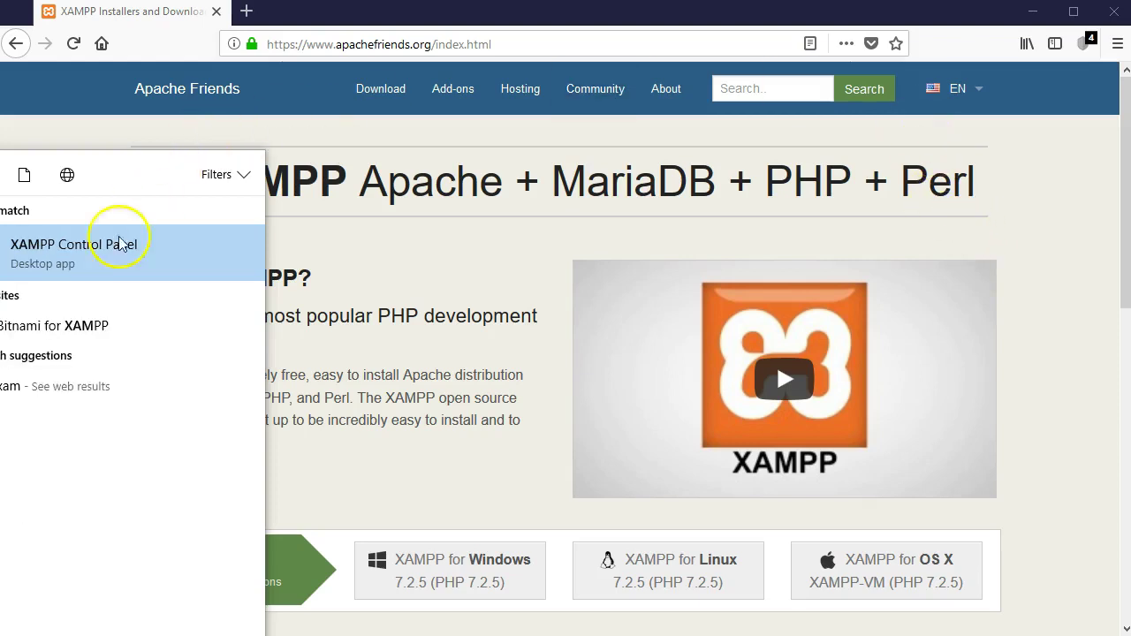
click(76, 265)
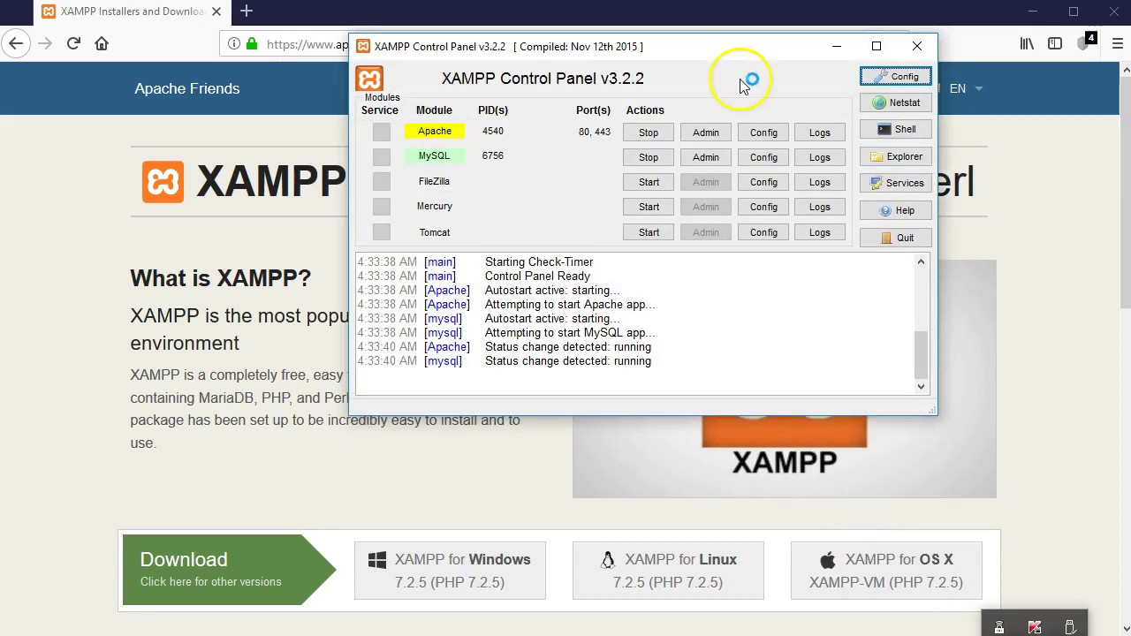
Step: Set Apache and MySQL to autostart in the XAMPP Control Panel configuration and save it
drag(697, 50, 662, 109)
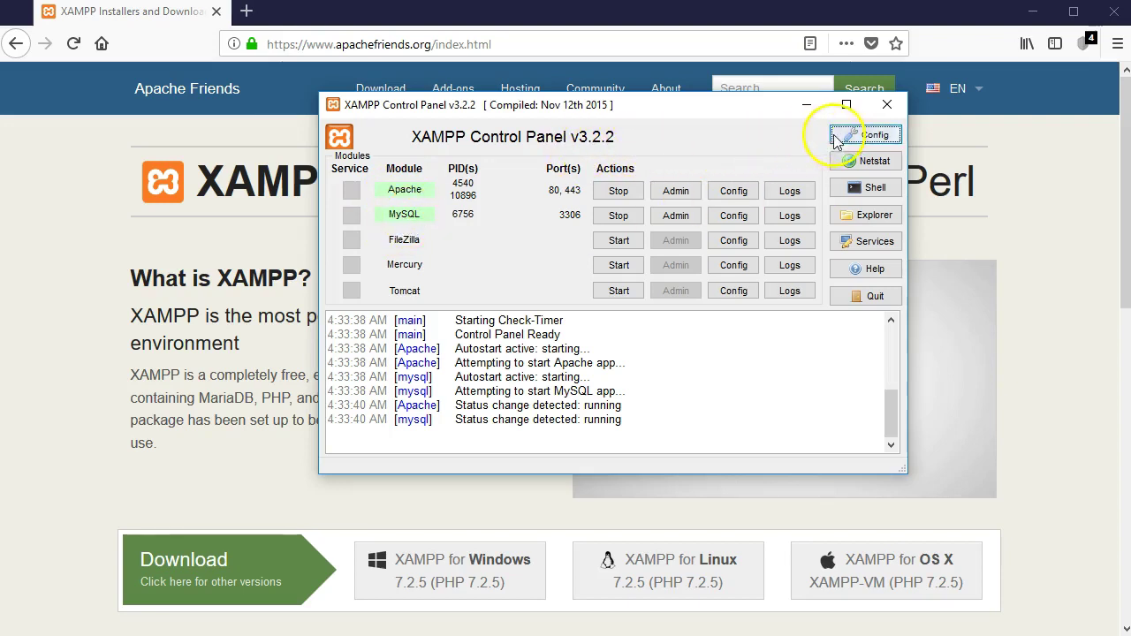
click(864, 134)
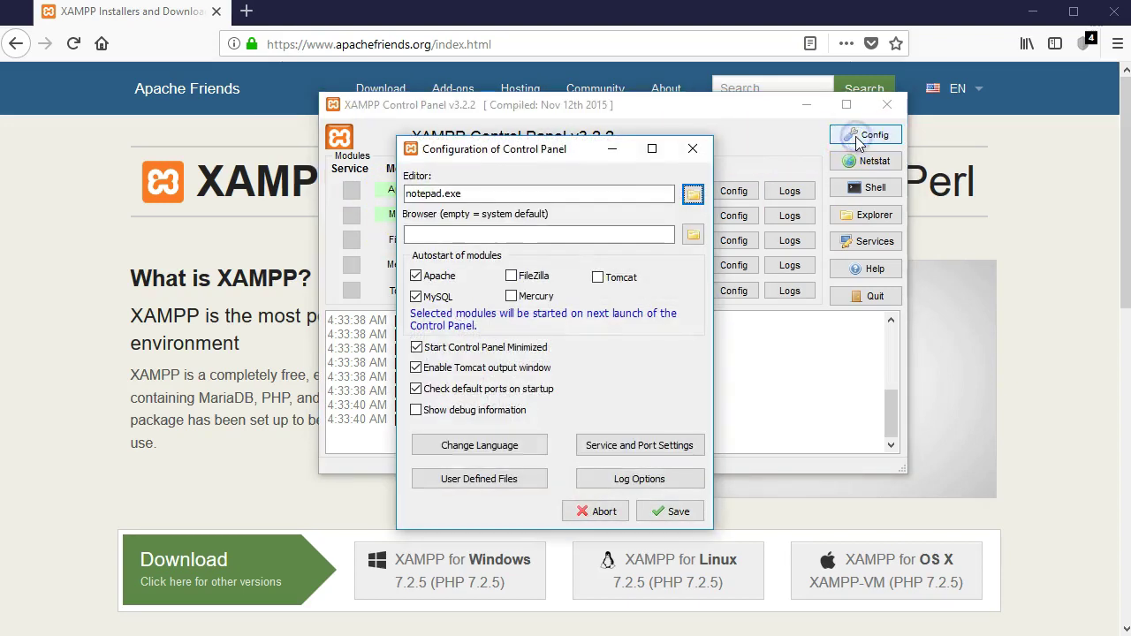
click(672, 511)
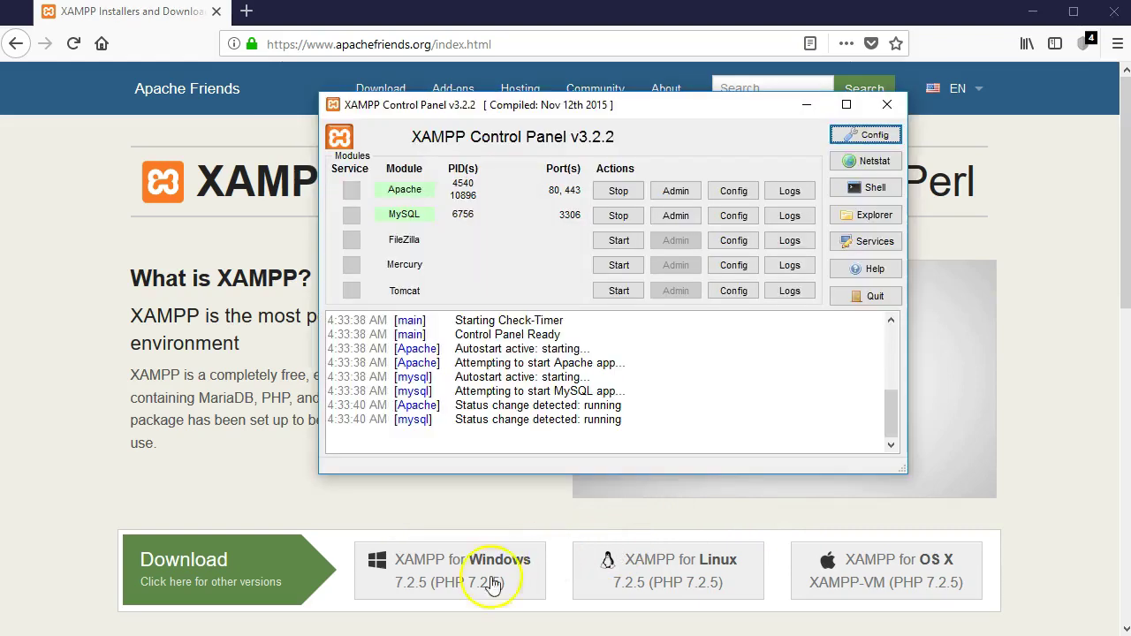
Step: Read the Wi-Fi connection's IPv4 address, 192.168.1.101, in its network details, then close them
click(795, 105)
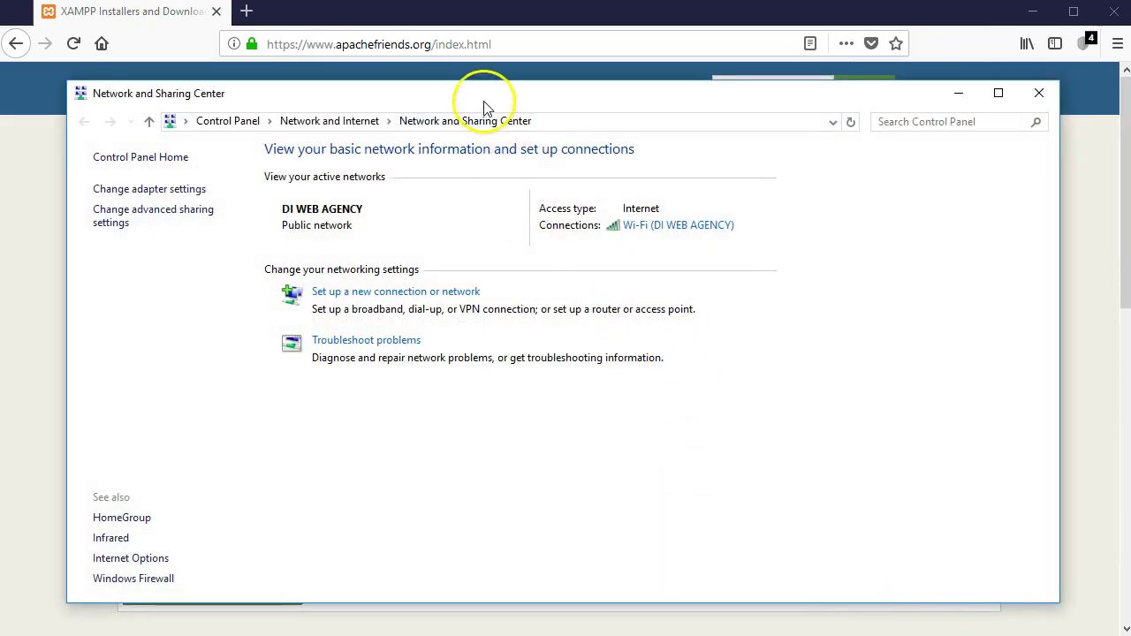
drag(488, 97, 505, 95)
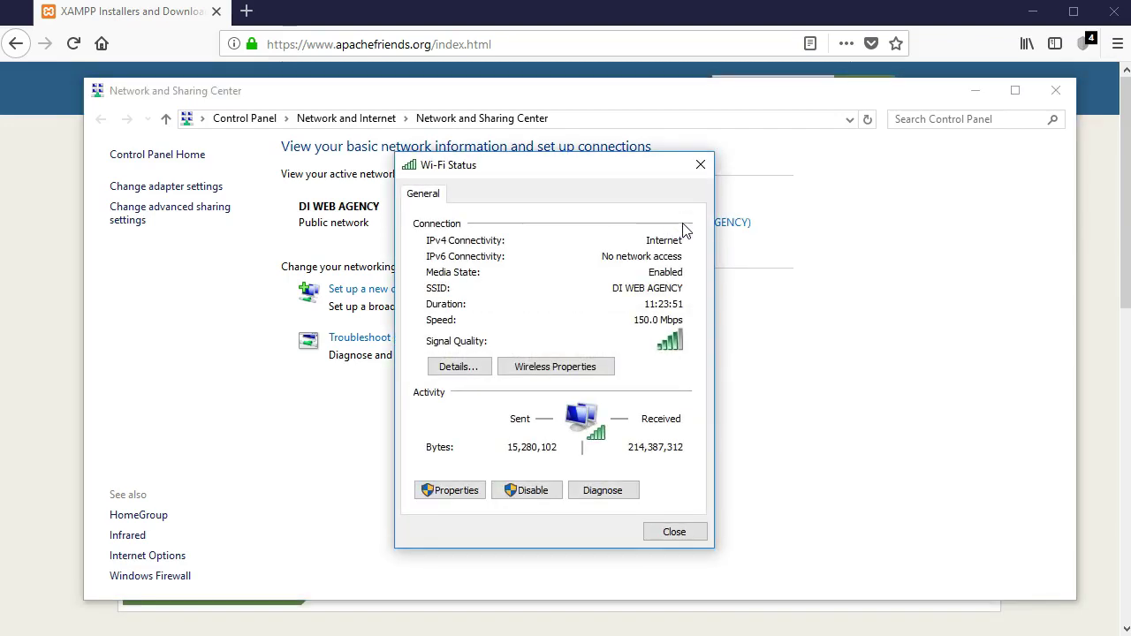
click(461, 367)
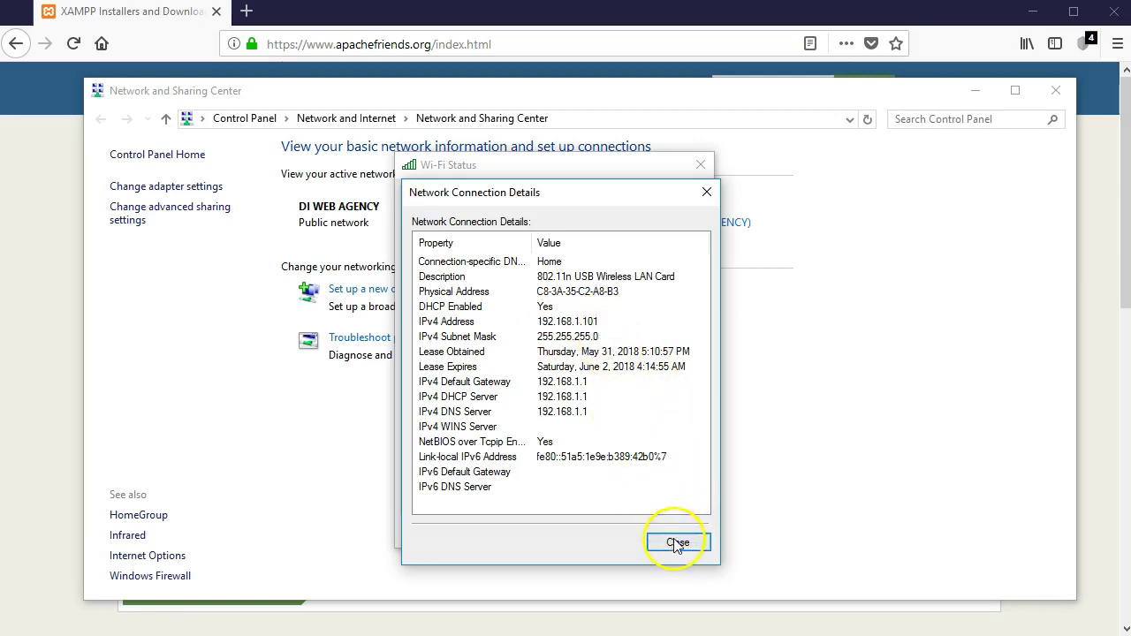
click(678, 544)
click(677, 541)
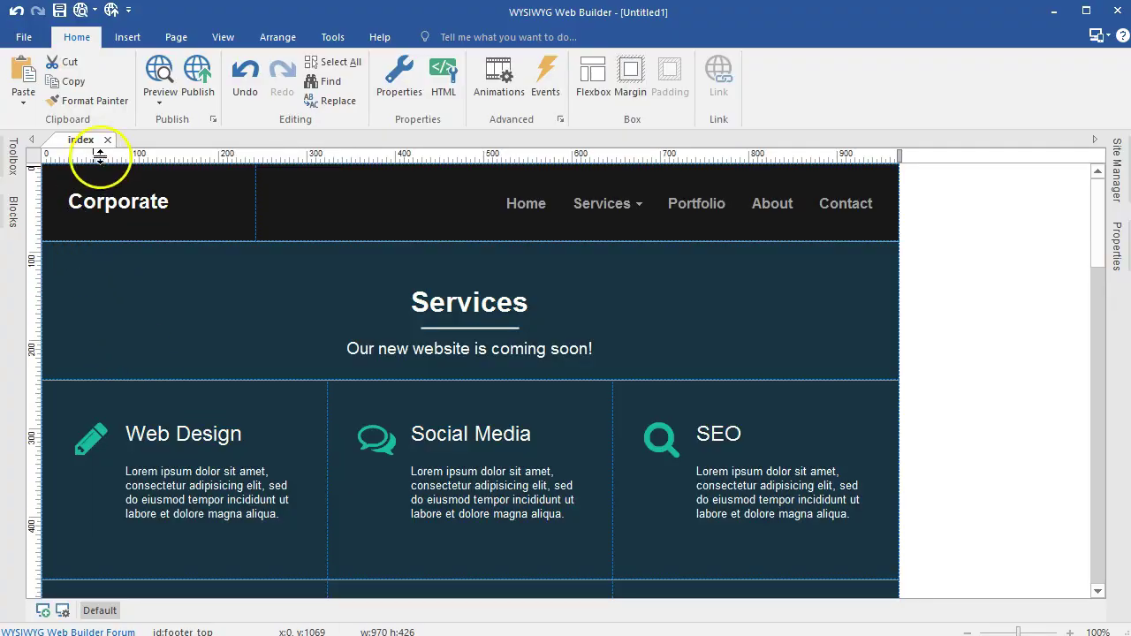
Step: Bring up the website's Publish settings, then open File Explorer at This PC
click(196, 78)
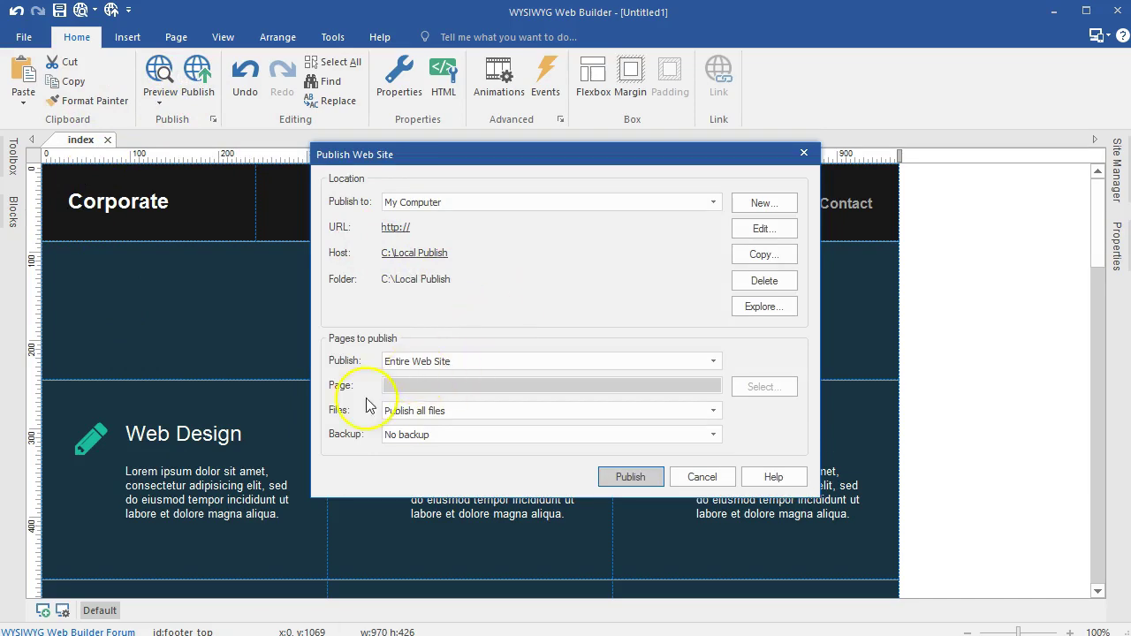
key(super+e)
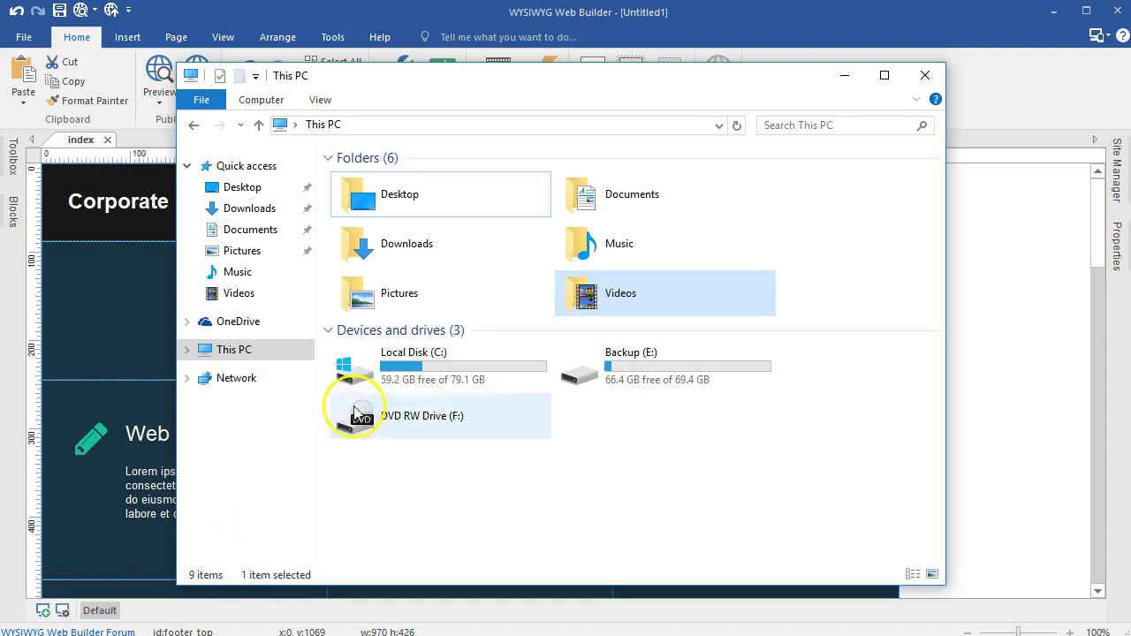
Step: Navigate File Explorer to C:\xampp\htdocs, then minimize it
double_click(389, 368)
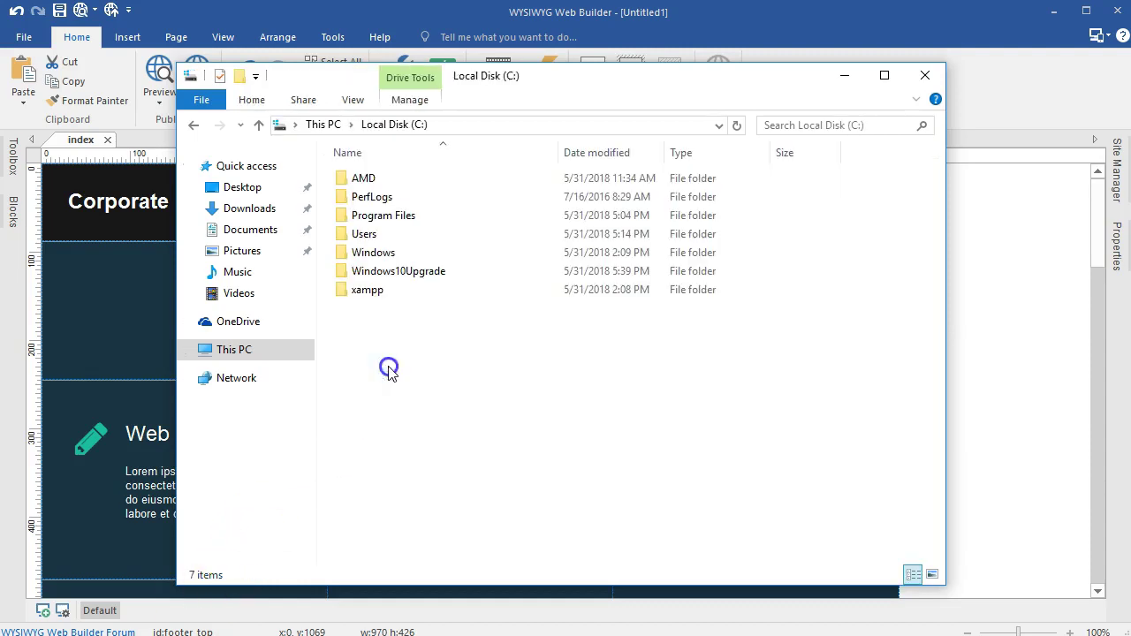
double_click(366, 290)
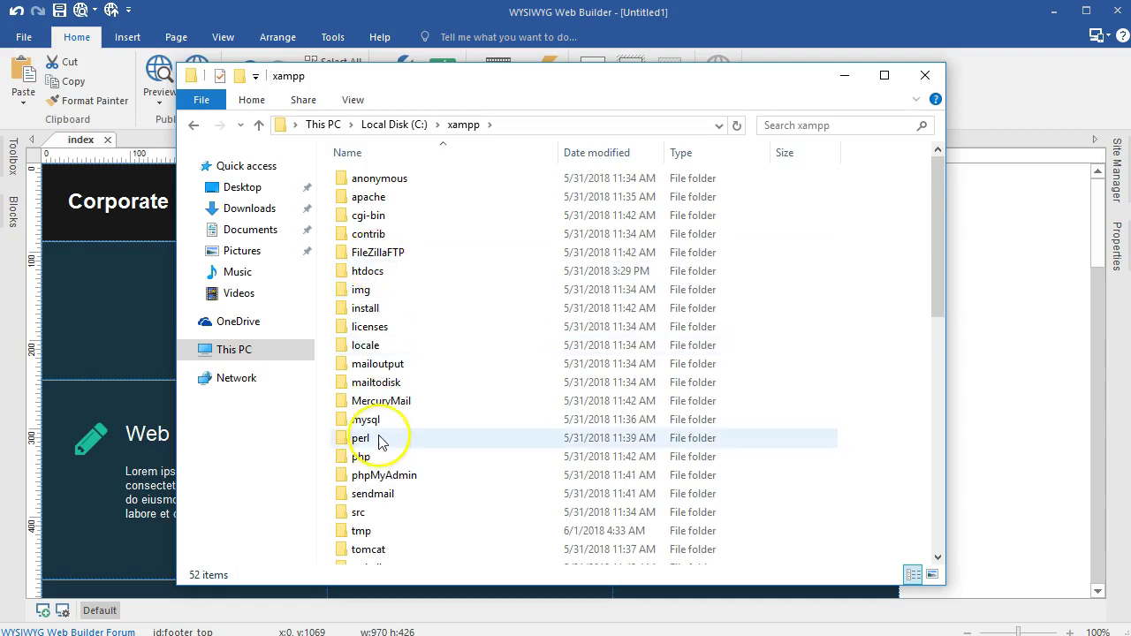
double_click(366, 272)
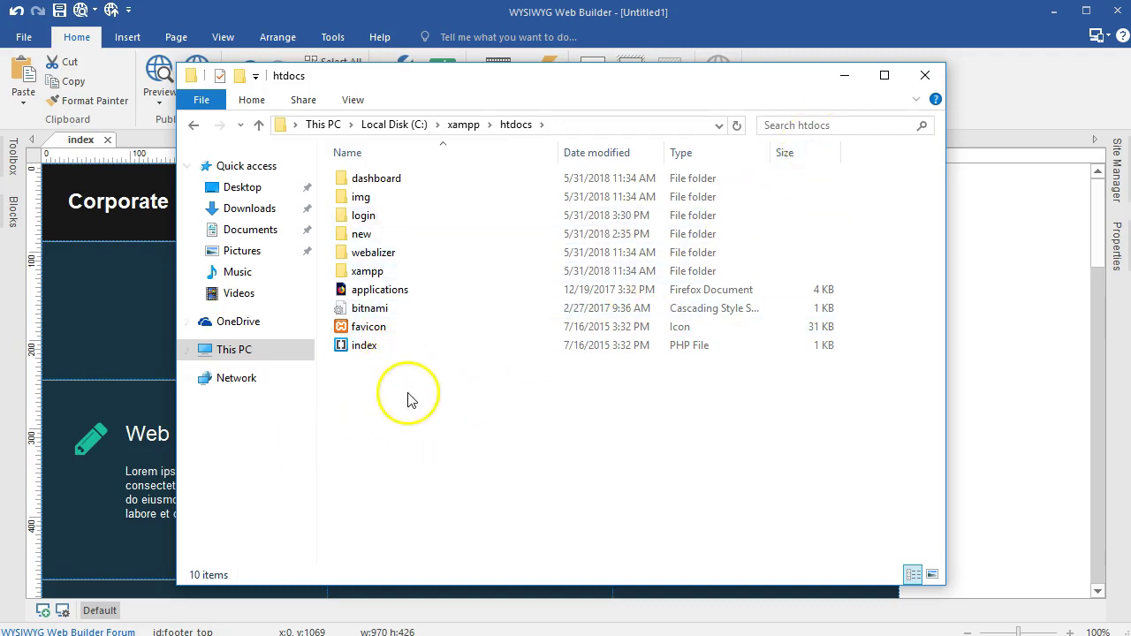
click(847, 79)
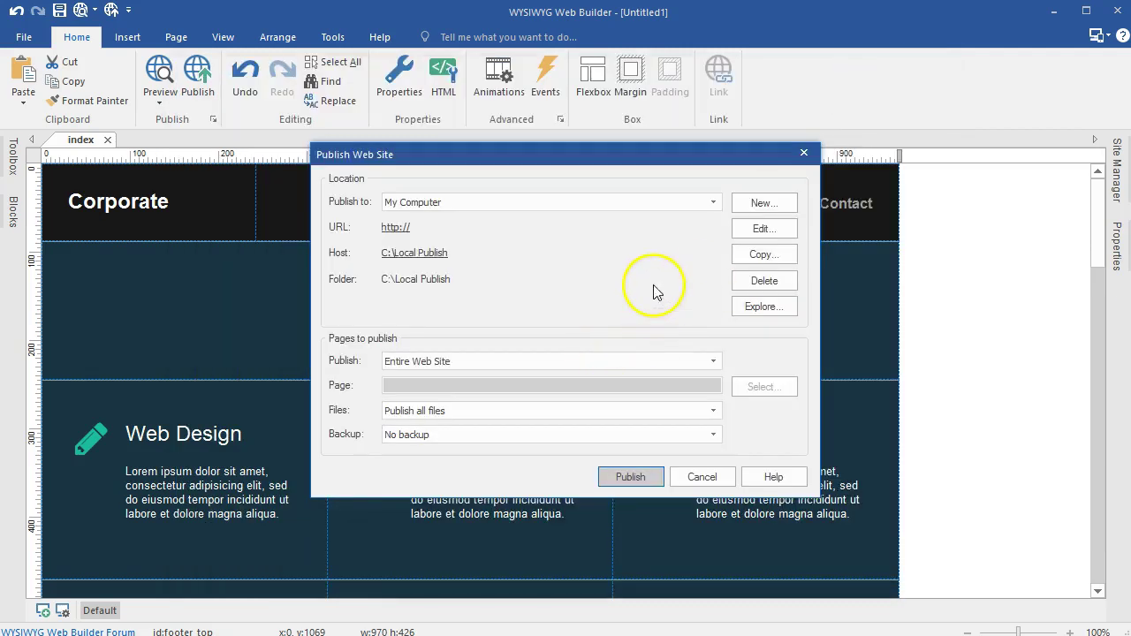
Step: Add a new publish location and browse the folder tree to C:\xampp\htdocs
click(750, 213)
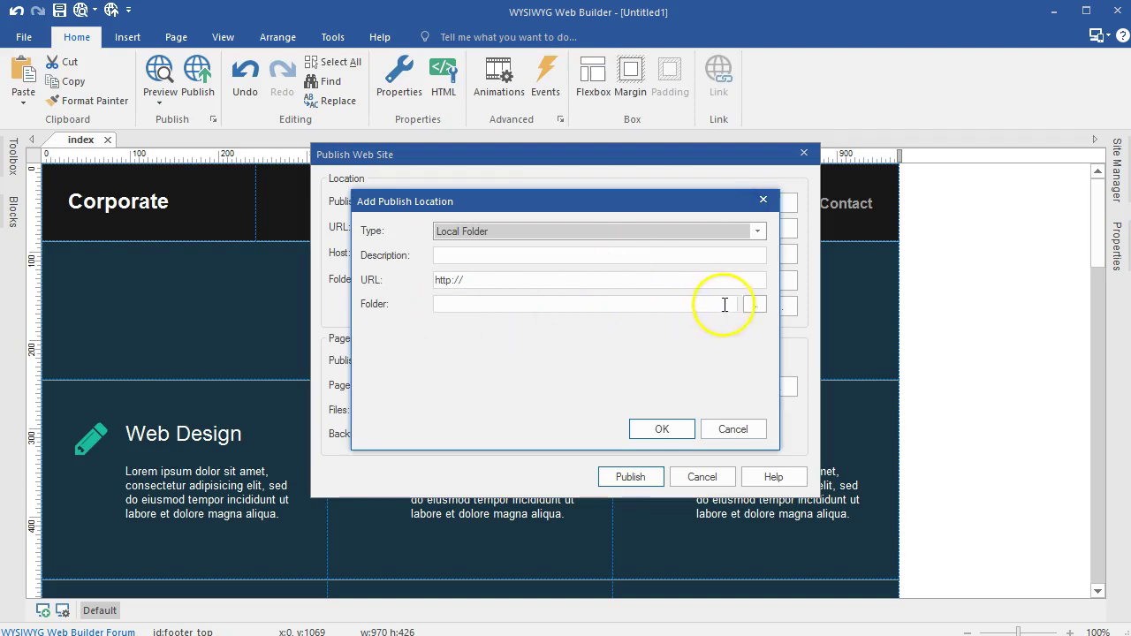
click(756, 305)
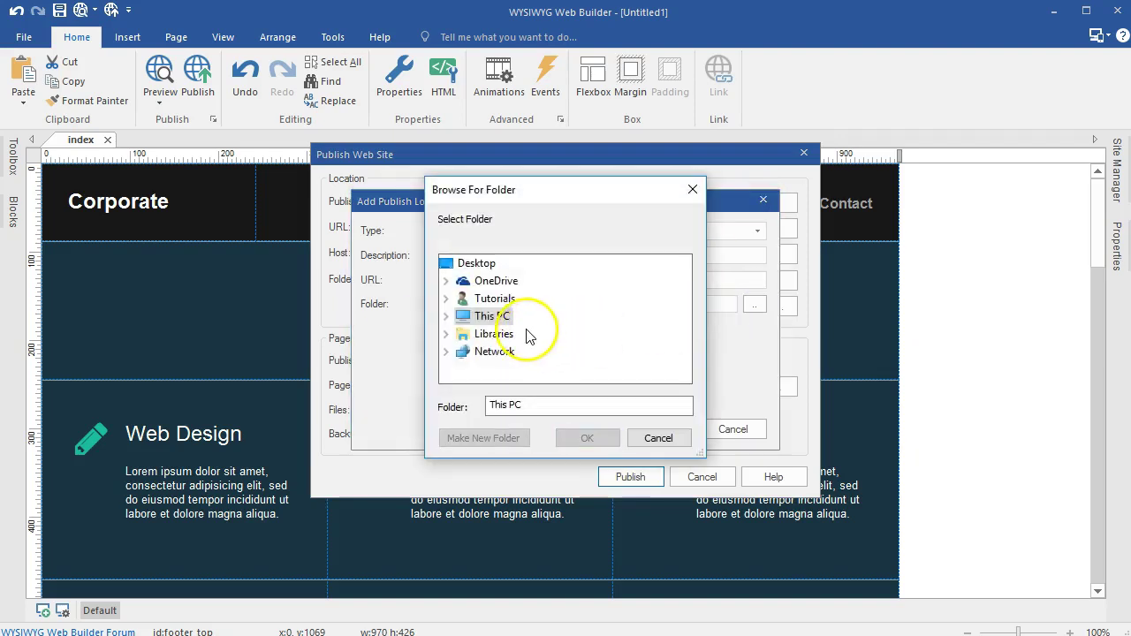
click(446, 316)
scroll(484, 322, down, 2)
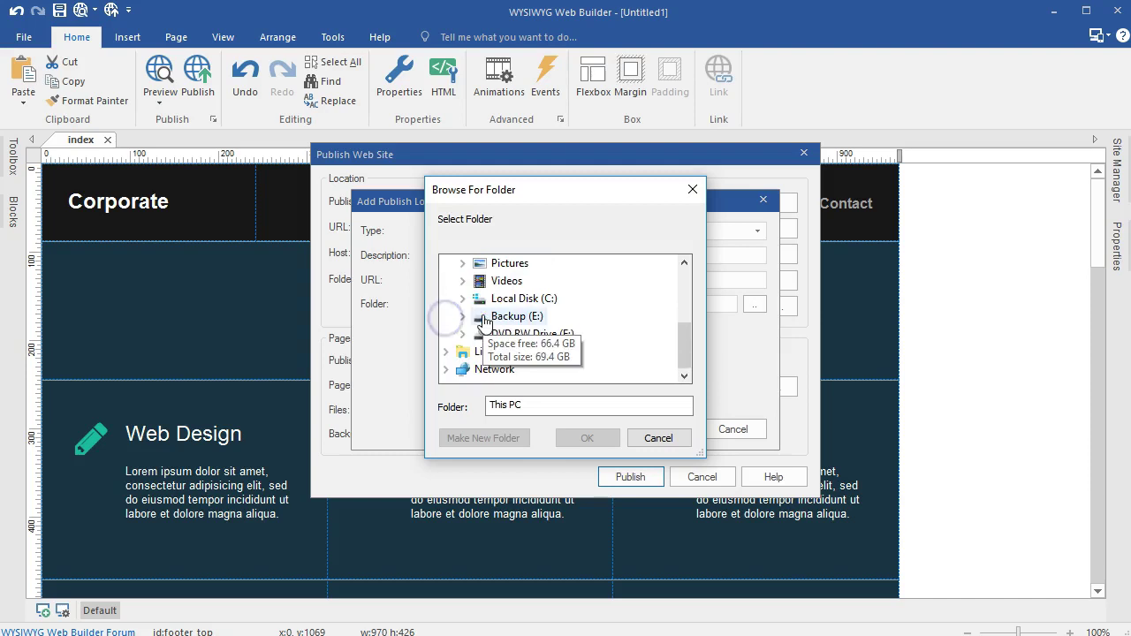
click(461, 299)
scroll(484, 327, down, 1)
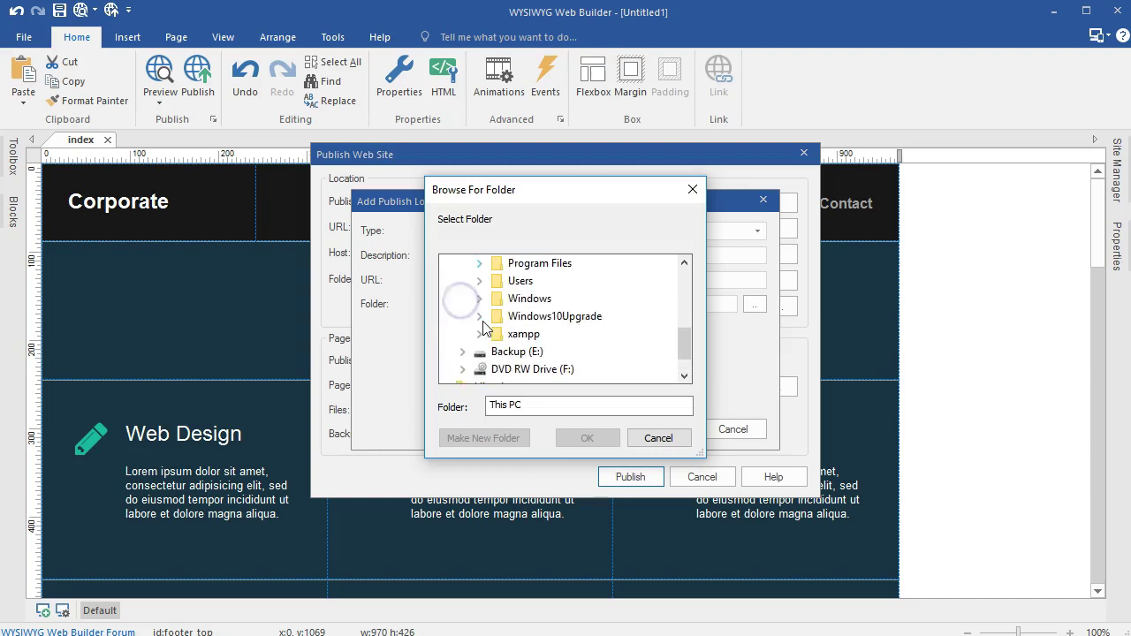
click(481, 333)
scroll(502, 327, down, 1)
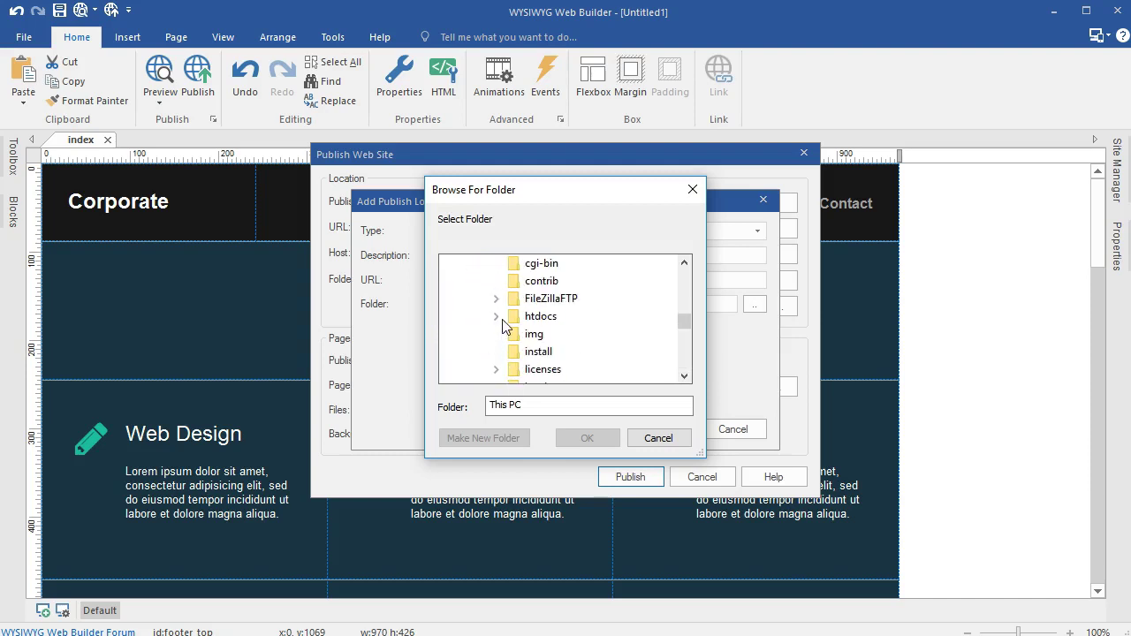
double_click(543, 319)
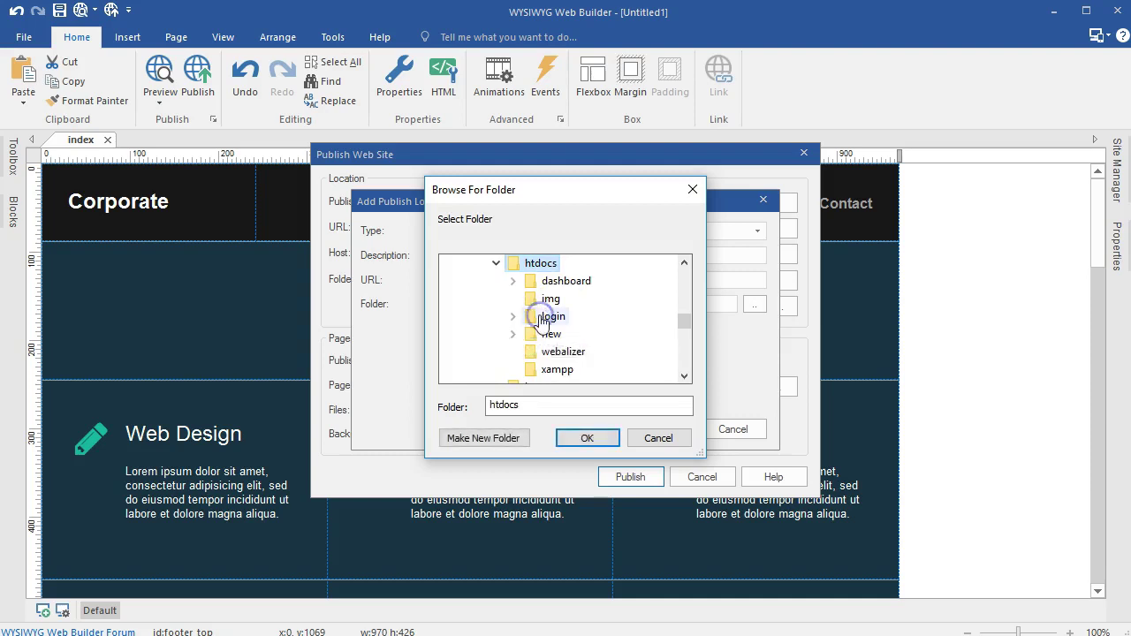
Step: Create a 'published' folder inside htdocs and confirm it as the publish location's target
click(500, 439)
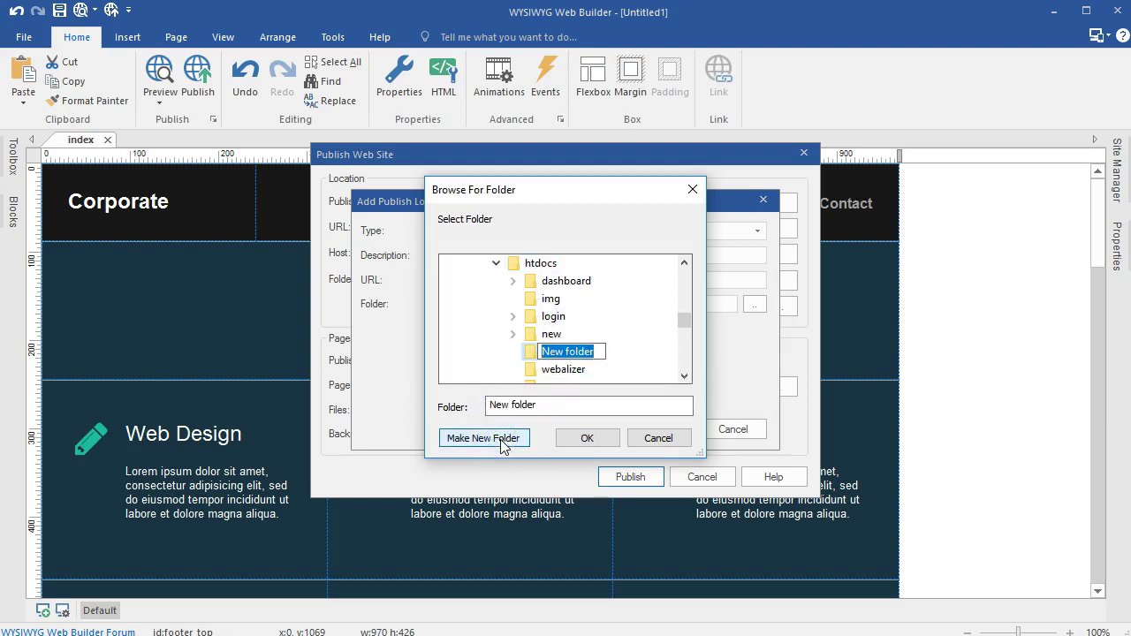
text(published)
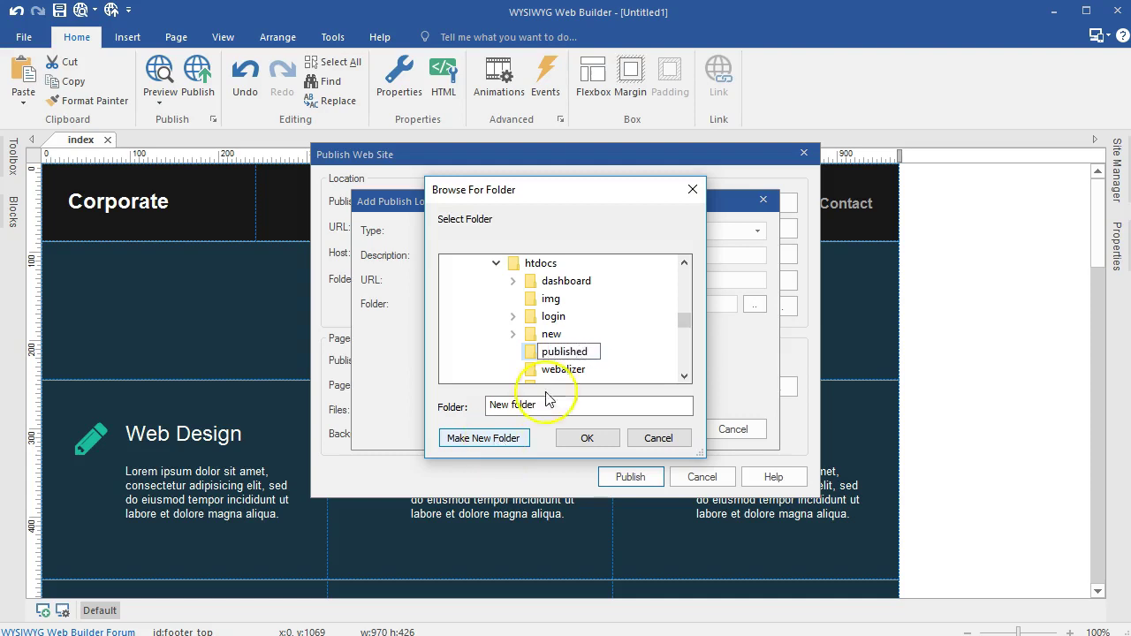
click(636, 353)
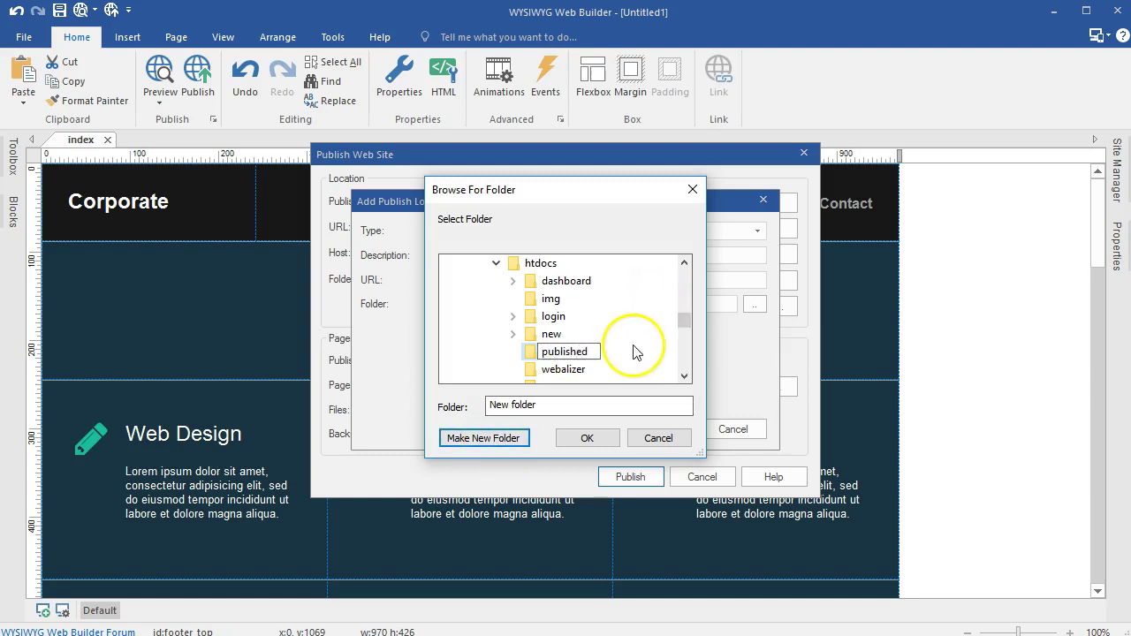
click(586, 436)
click(679, 433)
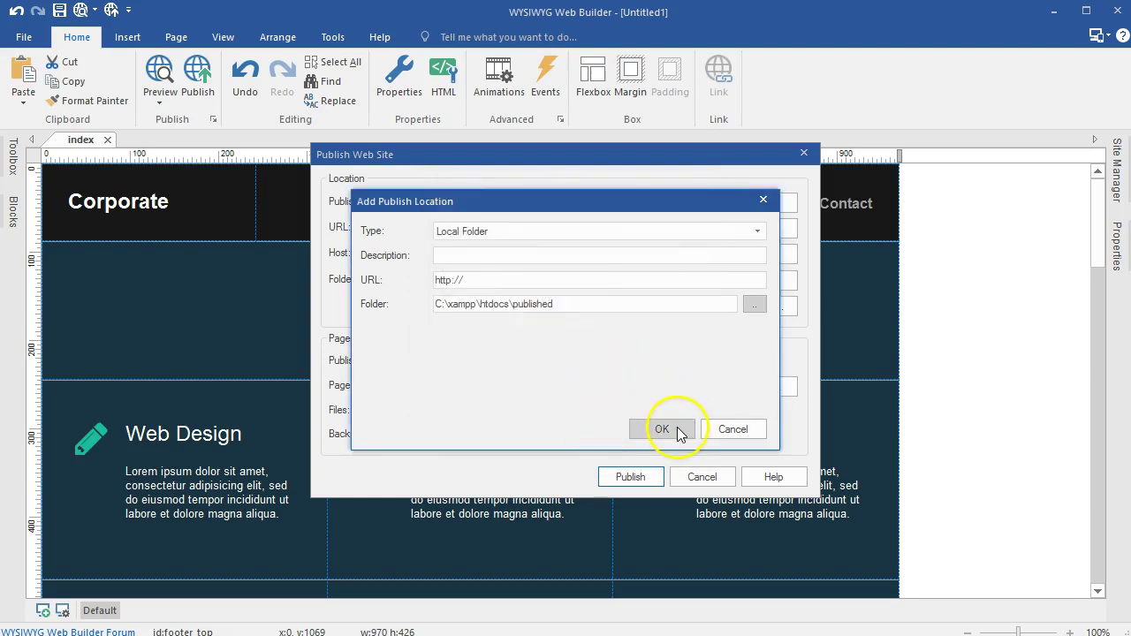
Step: Publish the entire site to C:\xampp\htdocs\published until 'Successfully published!' appears, then open a new Firefox tab
click(650, 477)
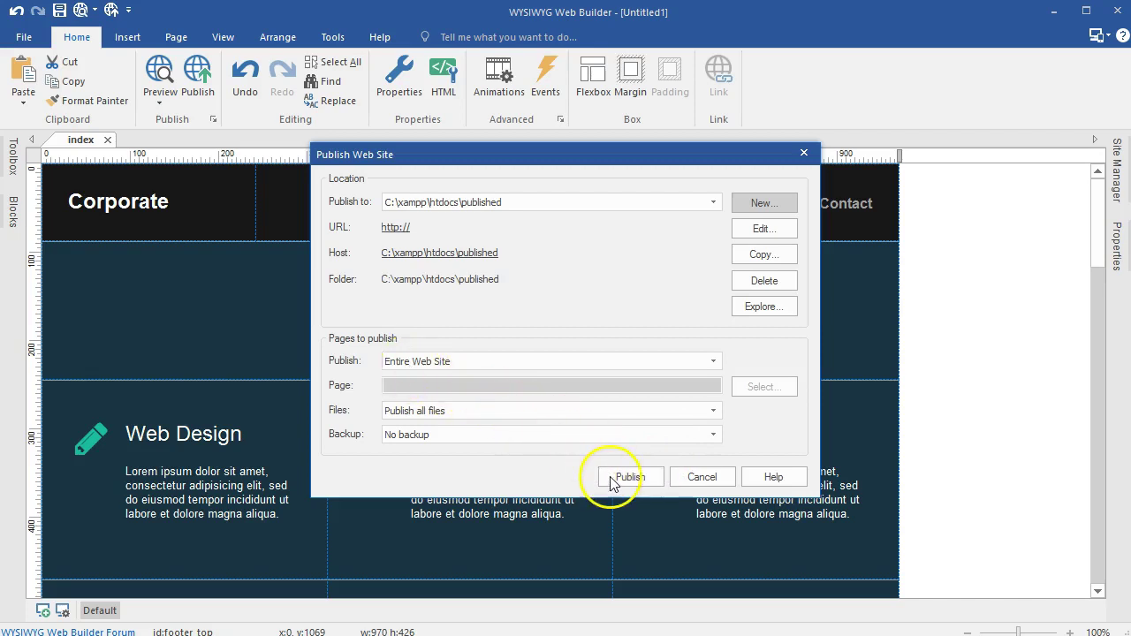
click(611, 478)
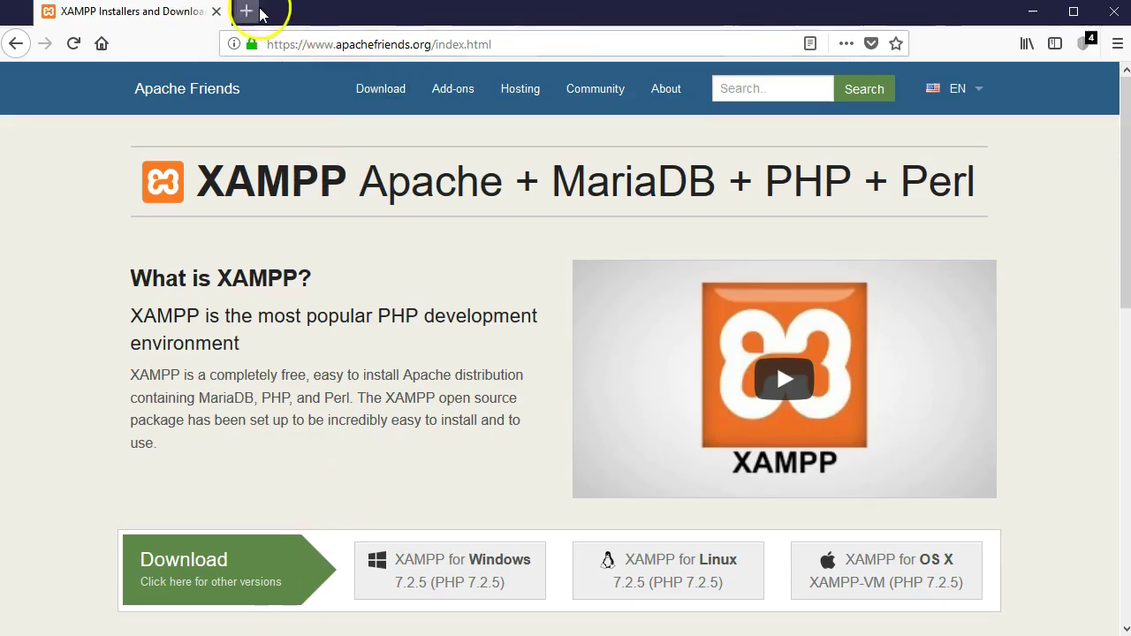
click(255, 11)
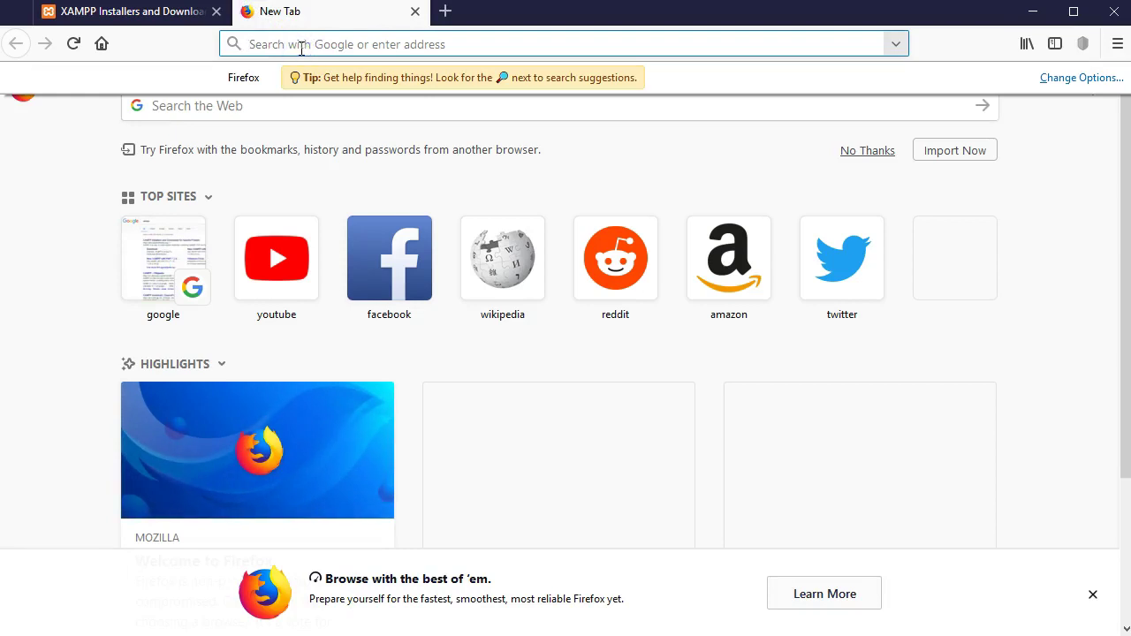
Step: Load localhost/published to view the published Corporate home page, then open another tab
text(loc)
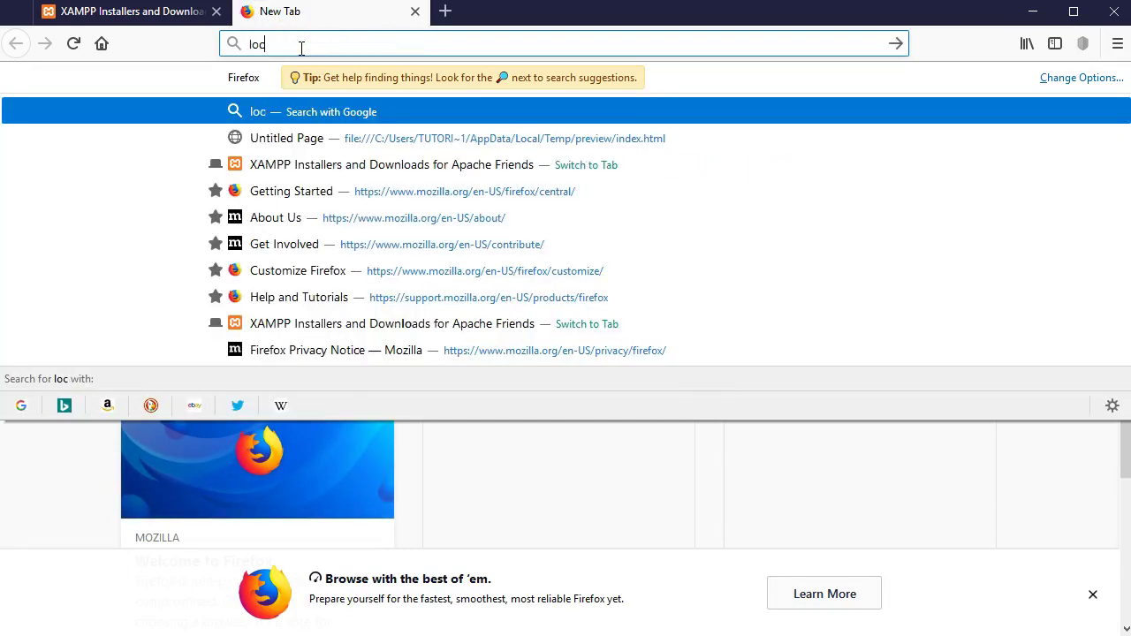
text(alhos)
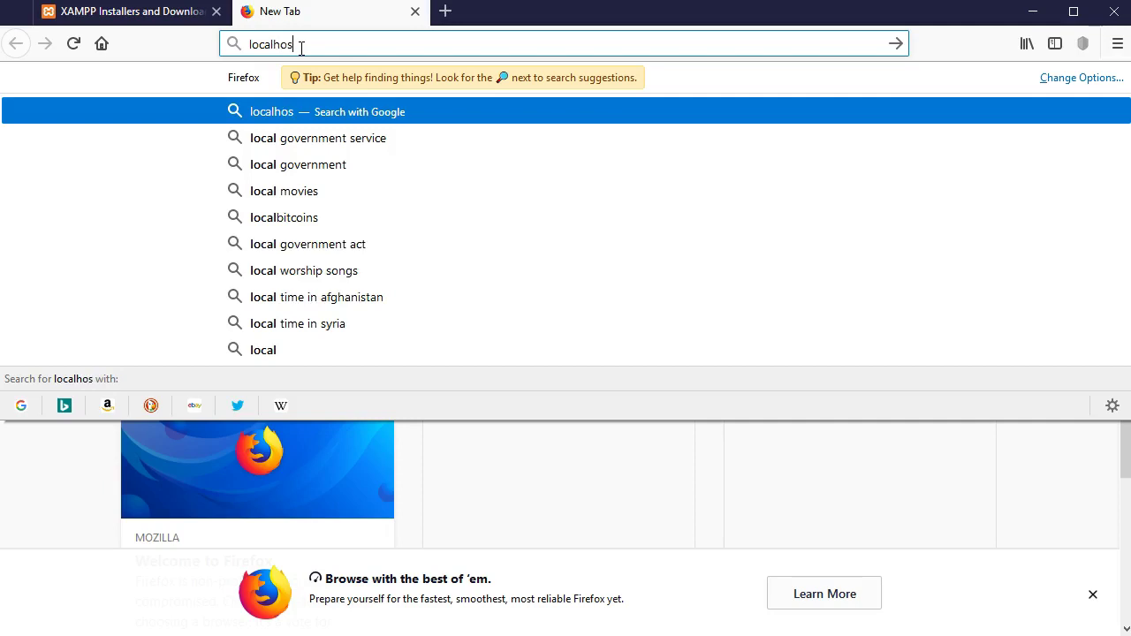
text(t/published/)
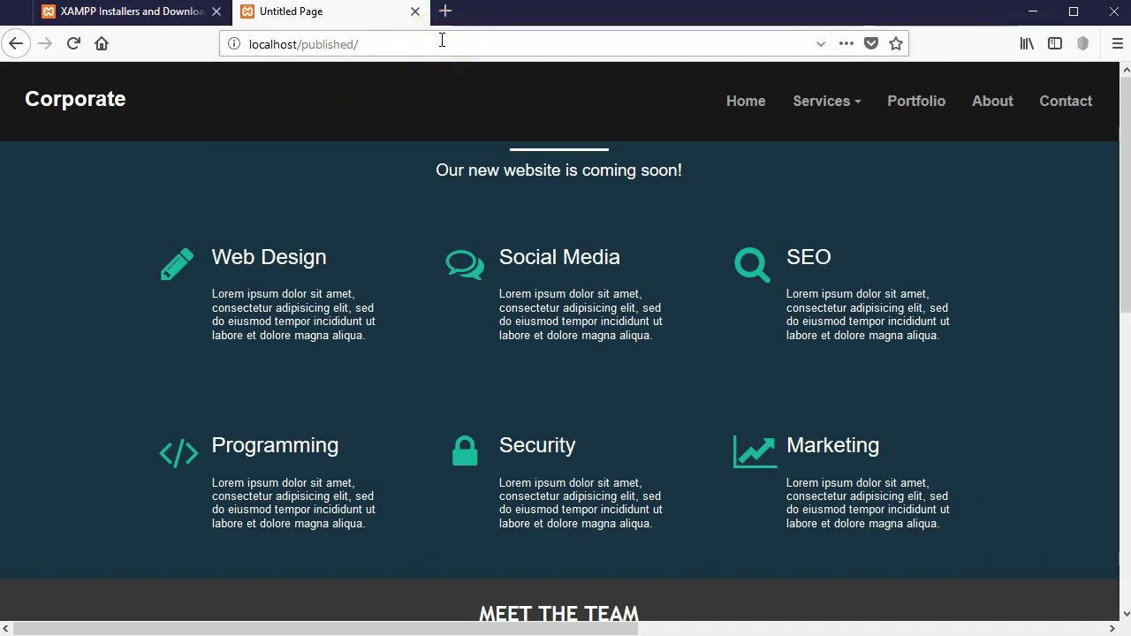
click(445, 11)
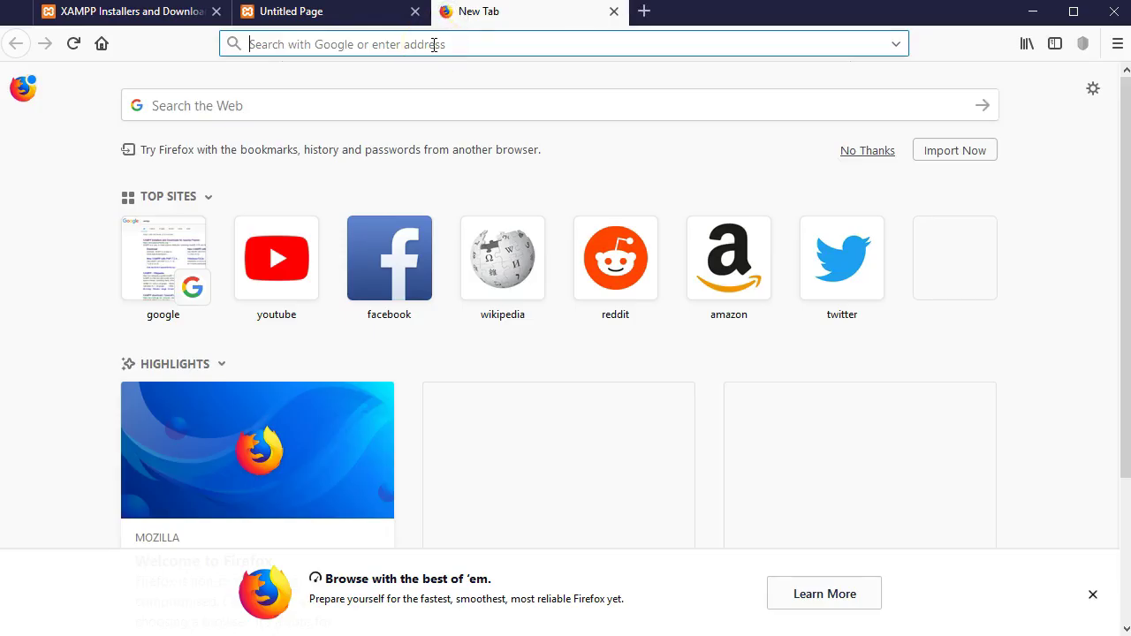
Step: Enter the local IP address 192.168.0.101/published in the new tab's address bar
click(434, 44)
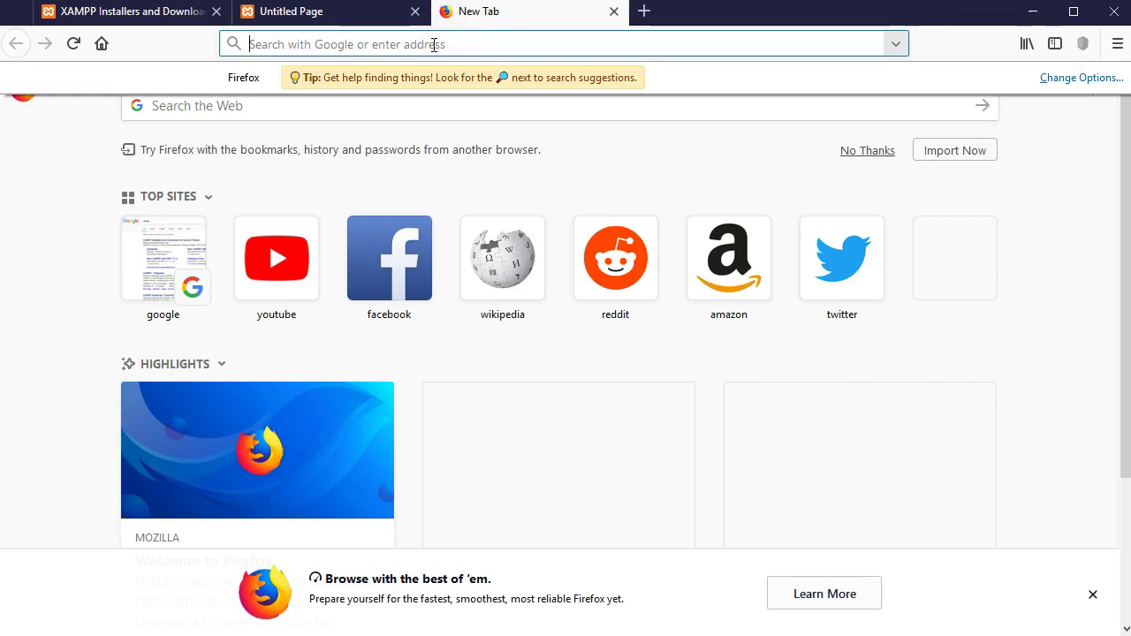
text(1)
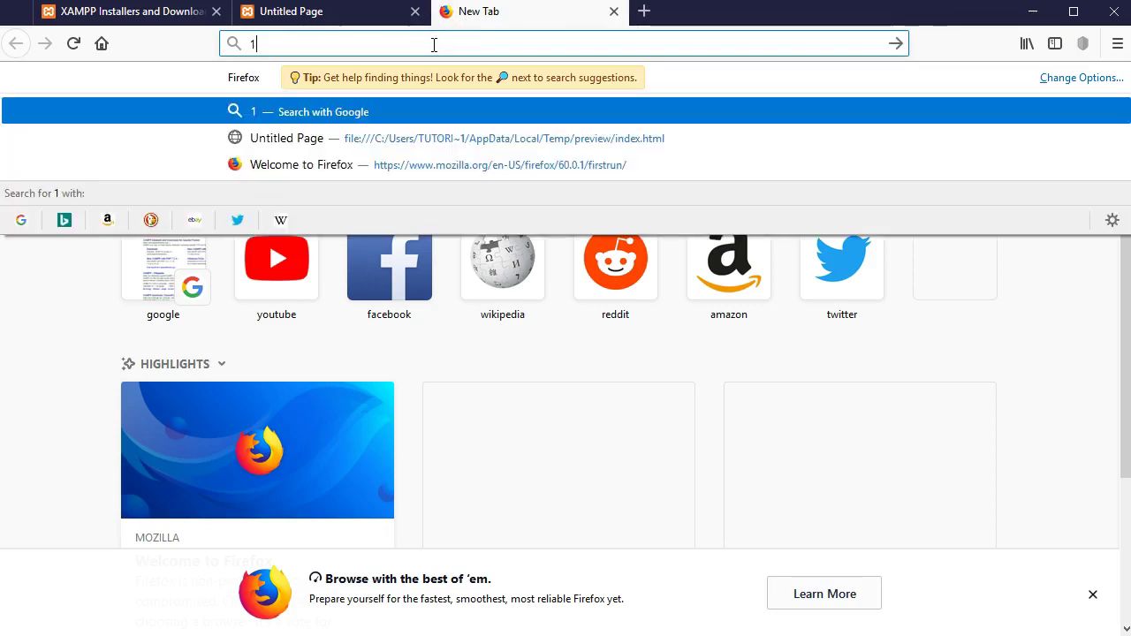
text(92.168.)
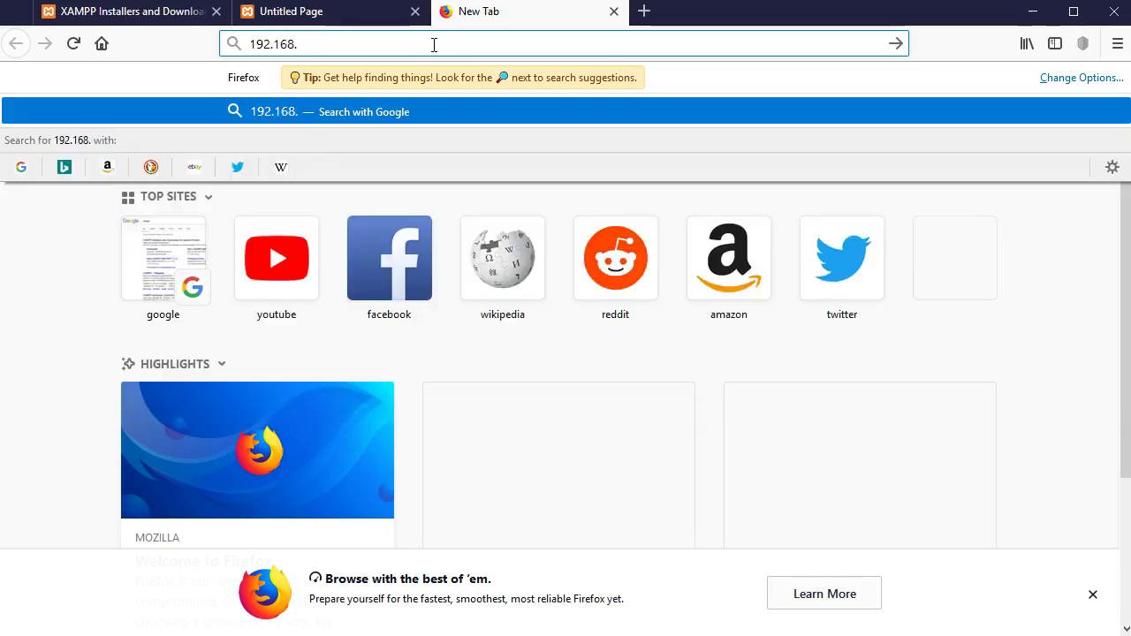
text(9)
key(BackSpace)
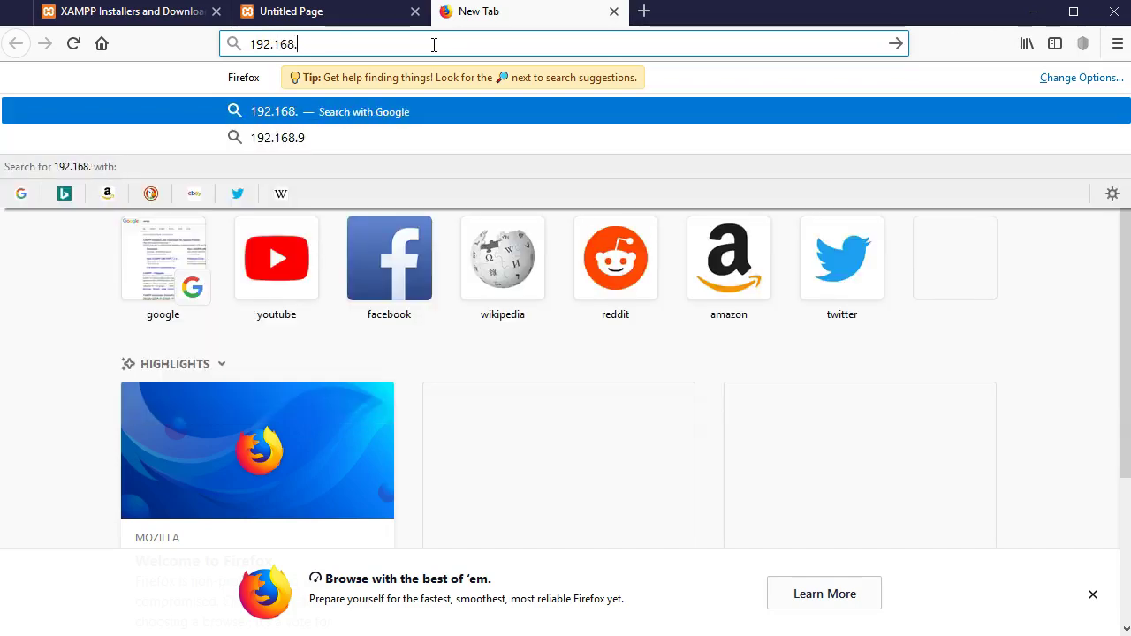
text(0.1)
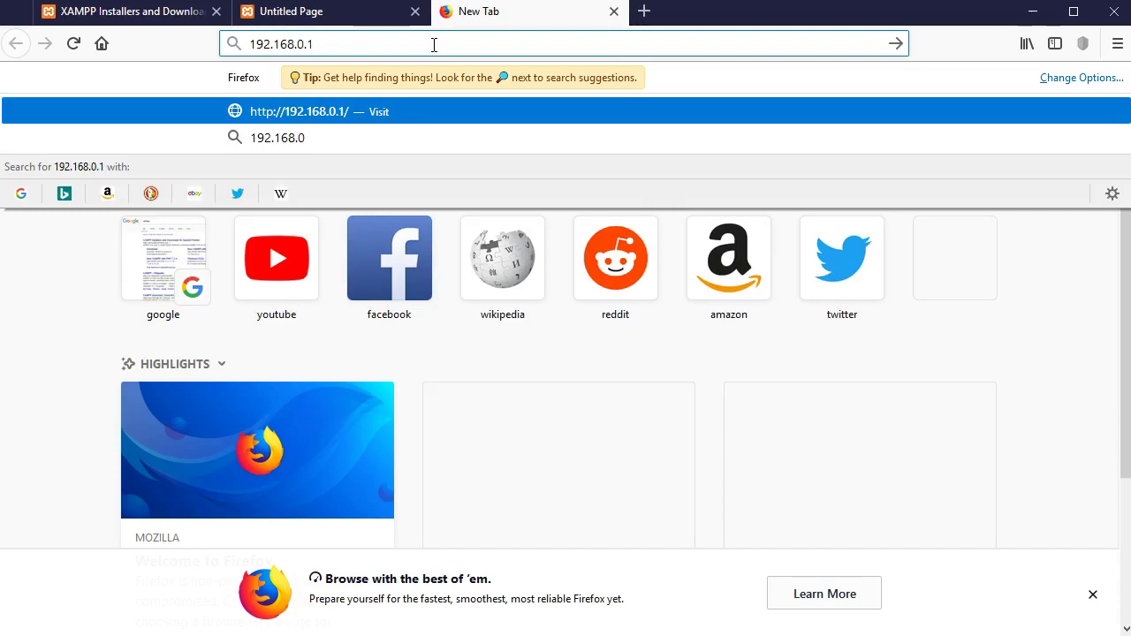
text(01/)
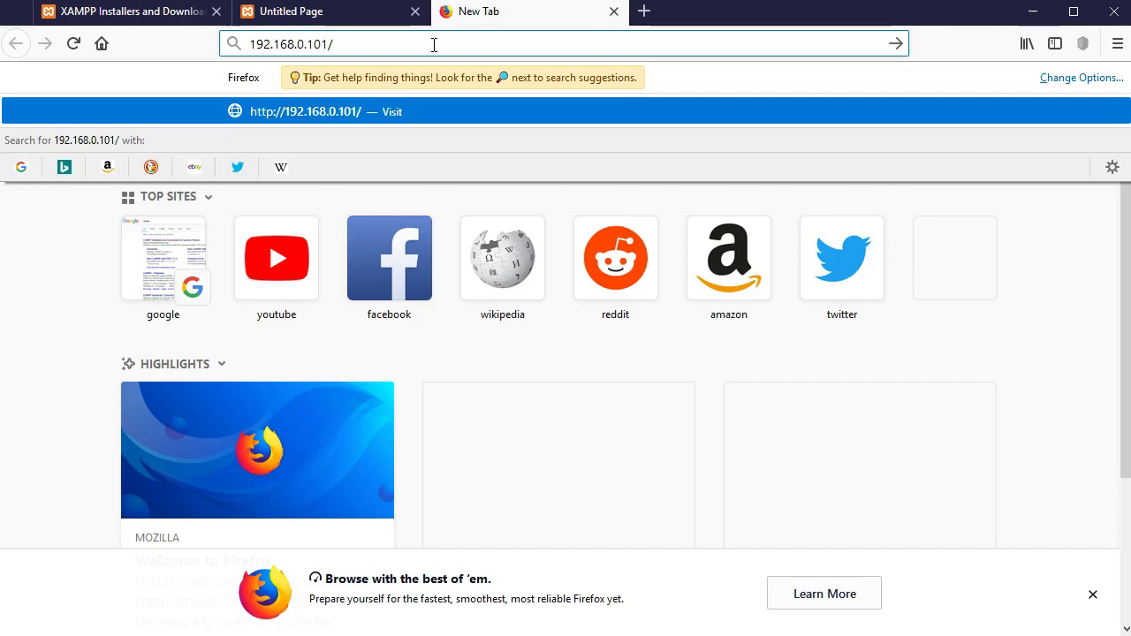
text(pub)
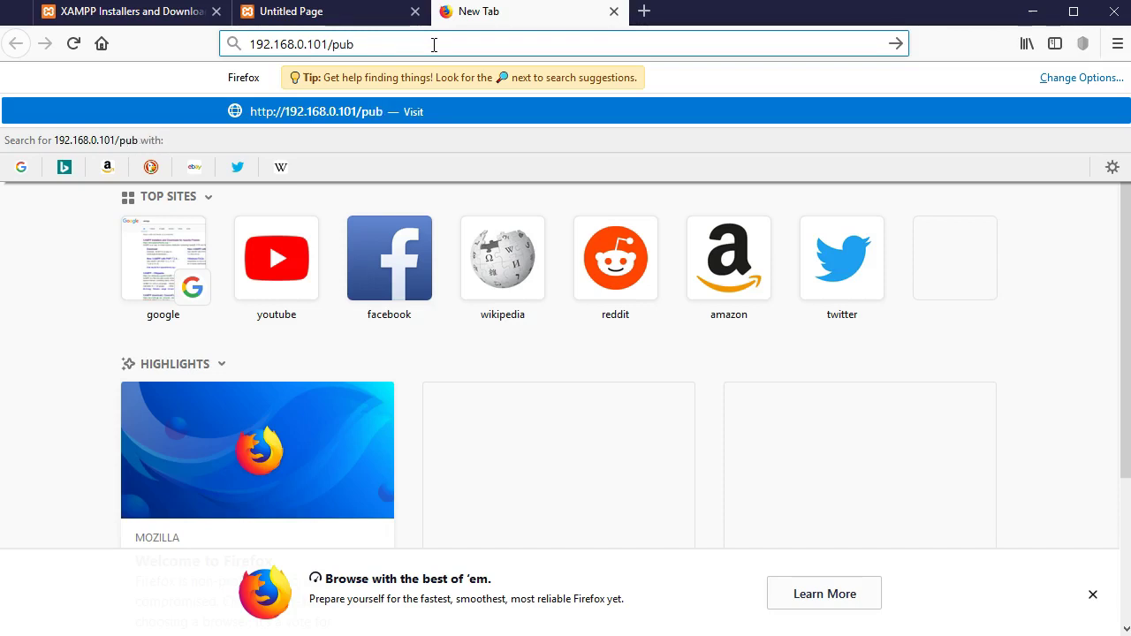
text(lios)
key(BackSpace)
key(BackSpace)
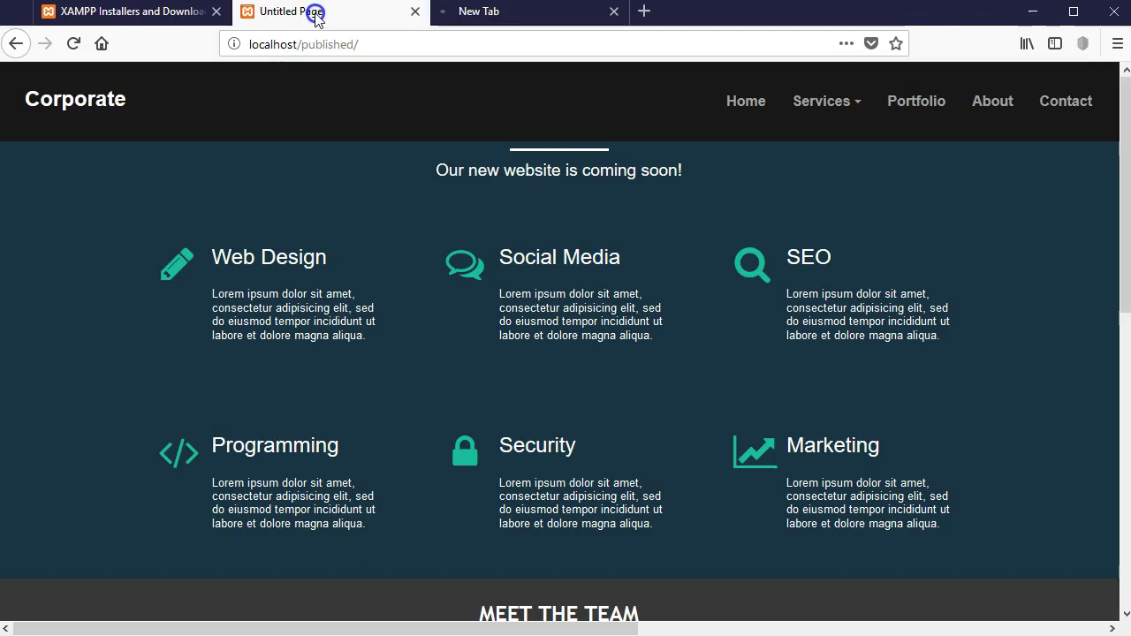
Step: Look up the Wi-Fi connection details in Control Panel, showing IPv4 address 192.168.1.101
click(495, 12)
key(alt+Tab)
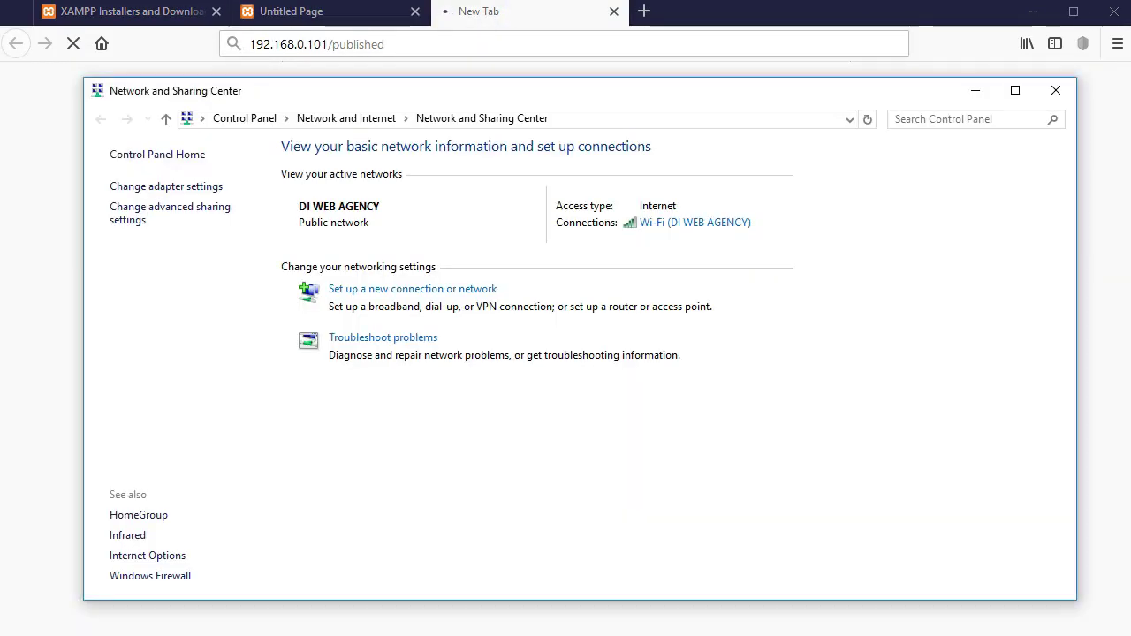
click(702, 222)
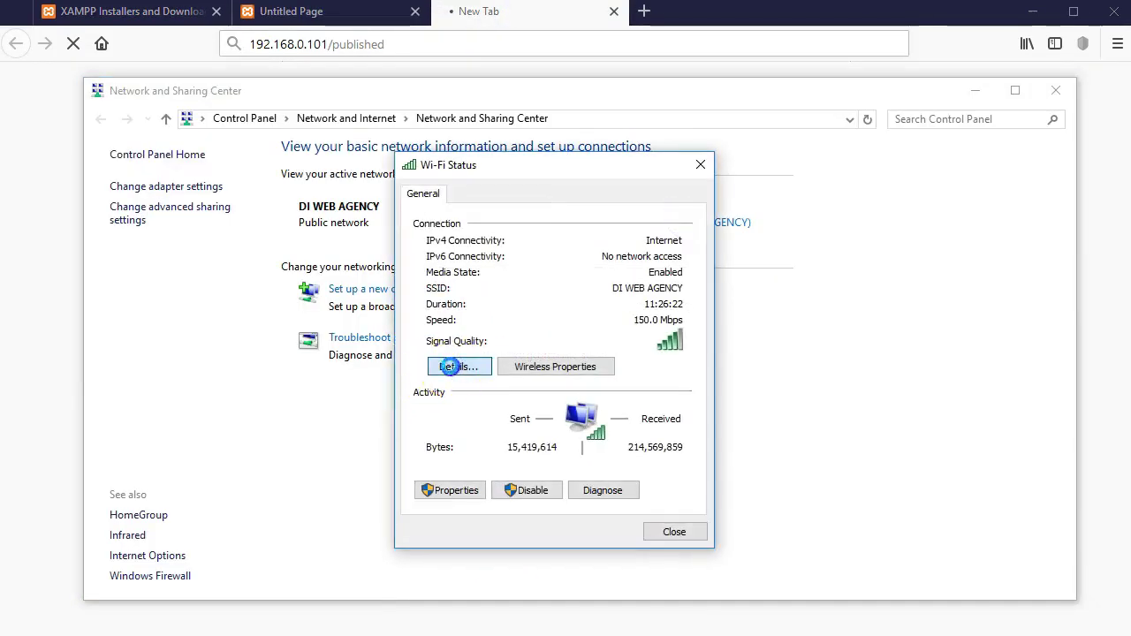
click(467, 366)
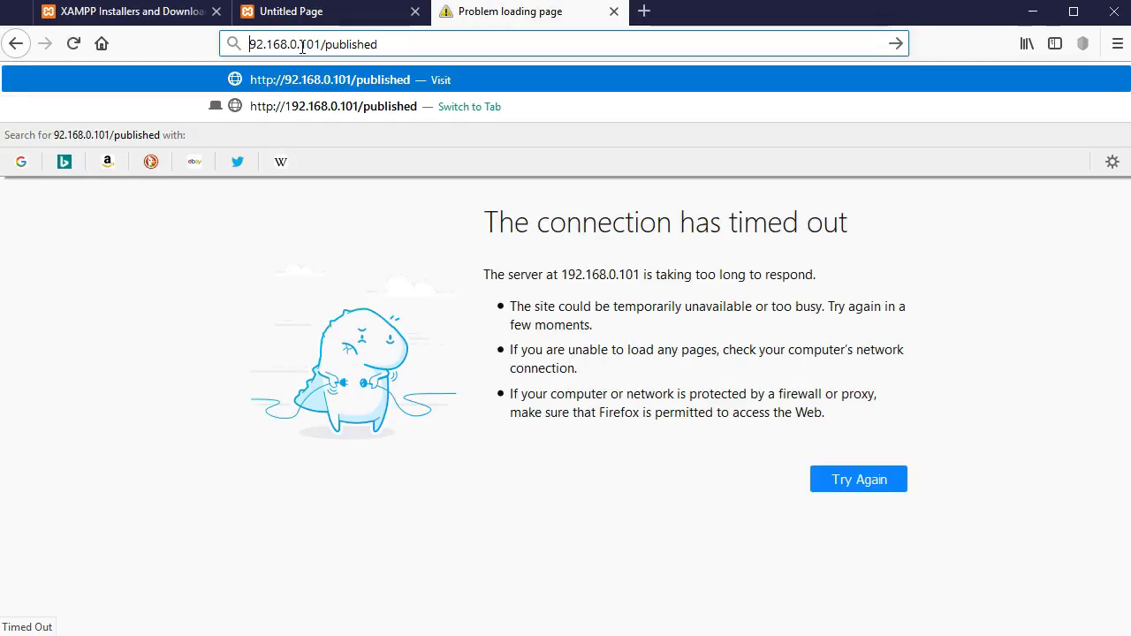
Step: Correct the Firefox address to 192.168.1.101/published and load it
text(1)
click(299, 45)
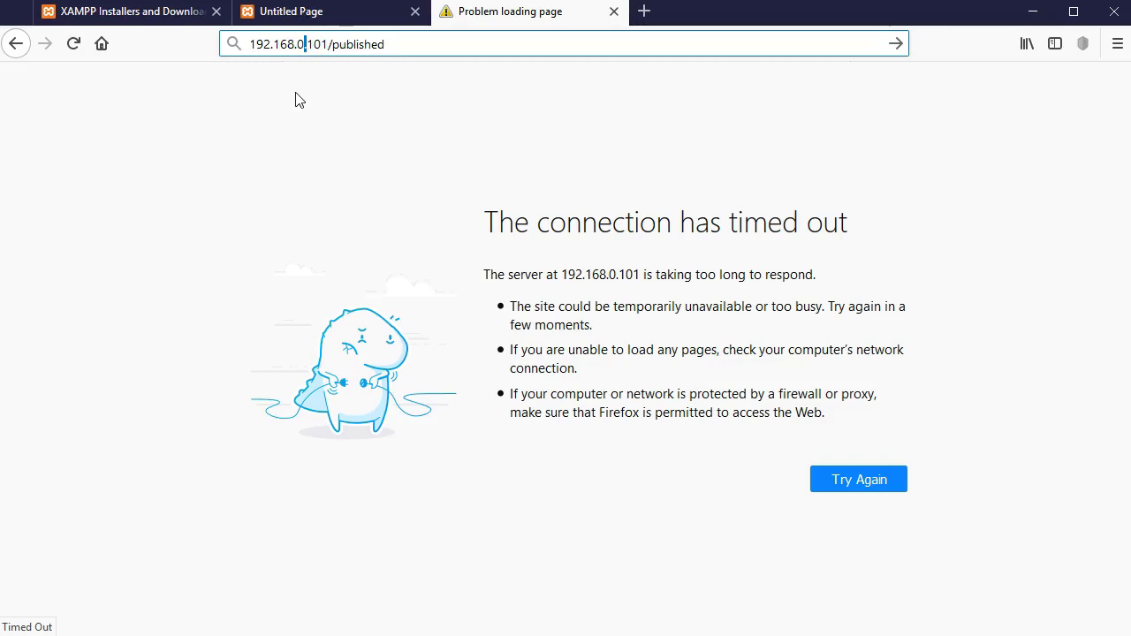
key(BackSpace)
text(1)
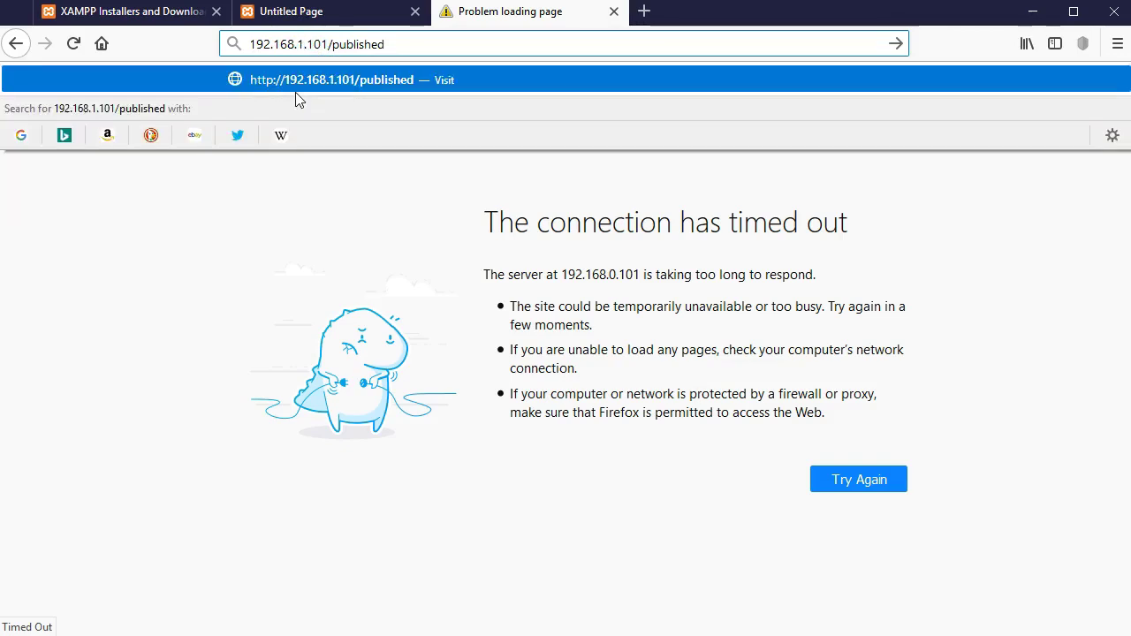
key(Return)
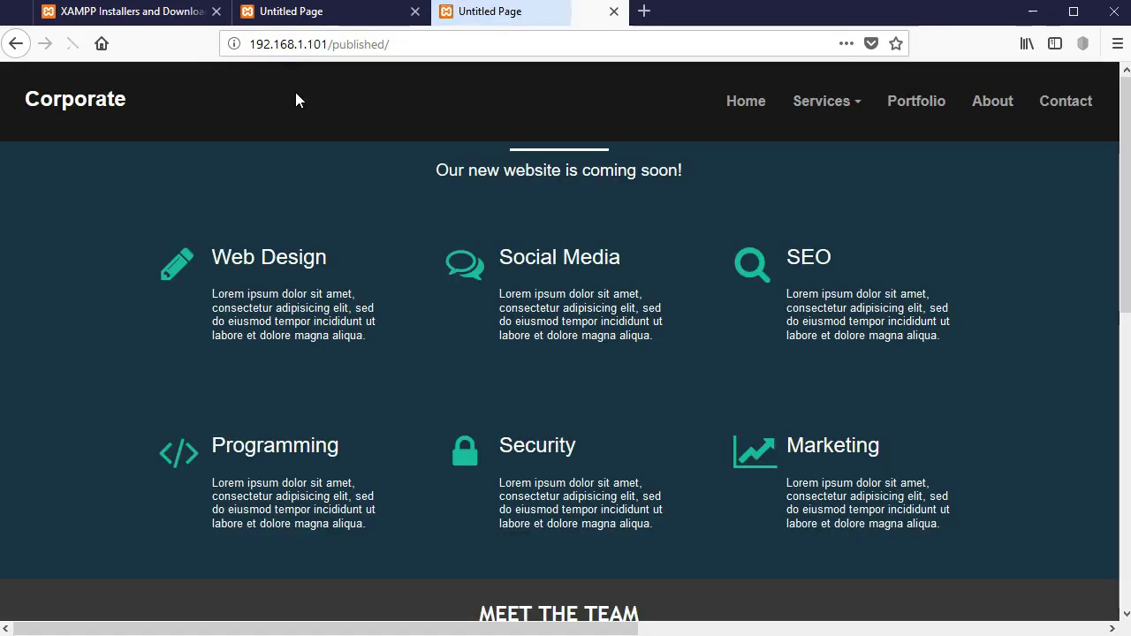
Step: Scroll down through the published Corporate page and back up, then select the address
click(235, 226)
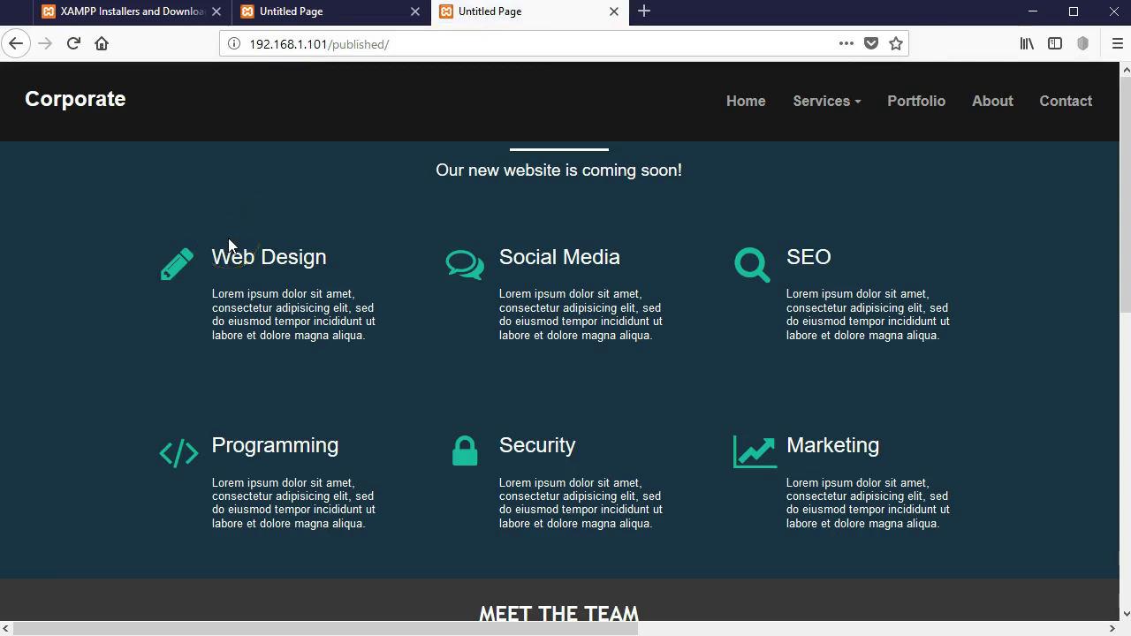
scroll(228, 238, down, 6)
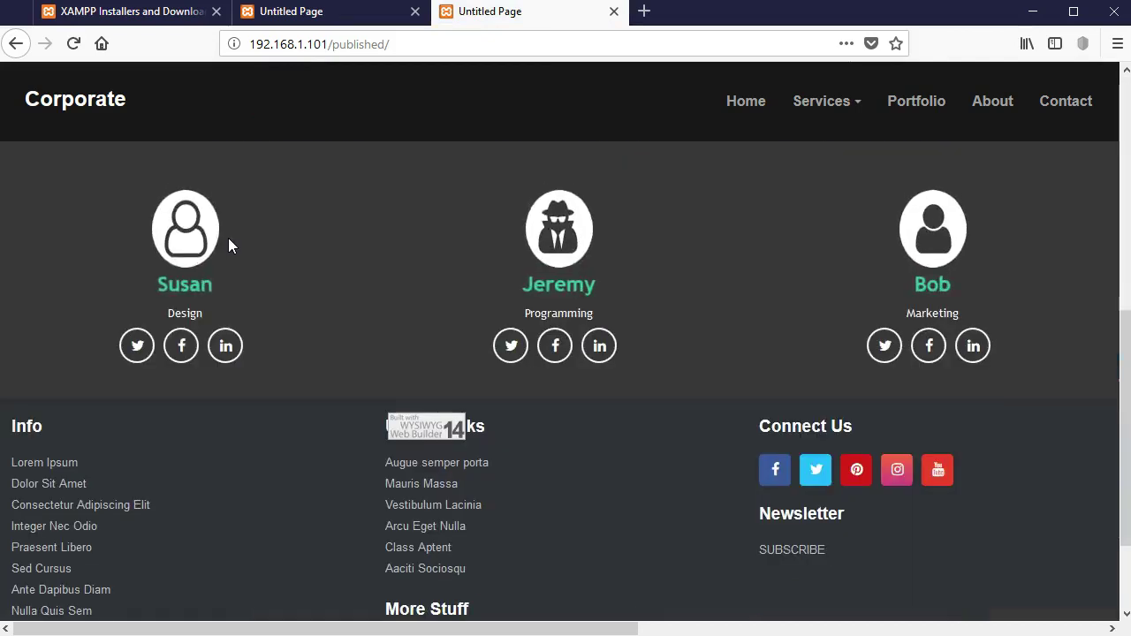
scroll(228, 239, down, 3)
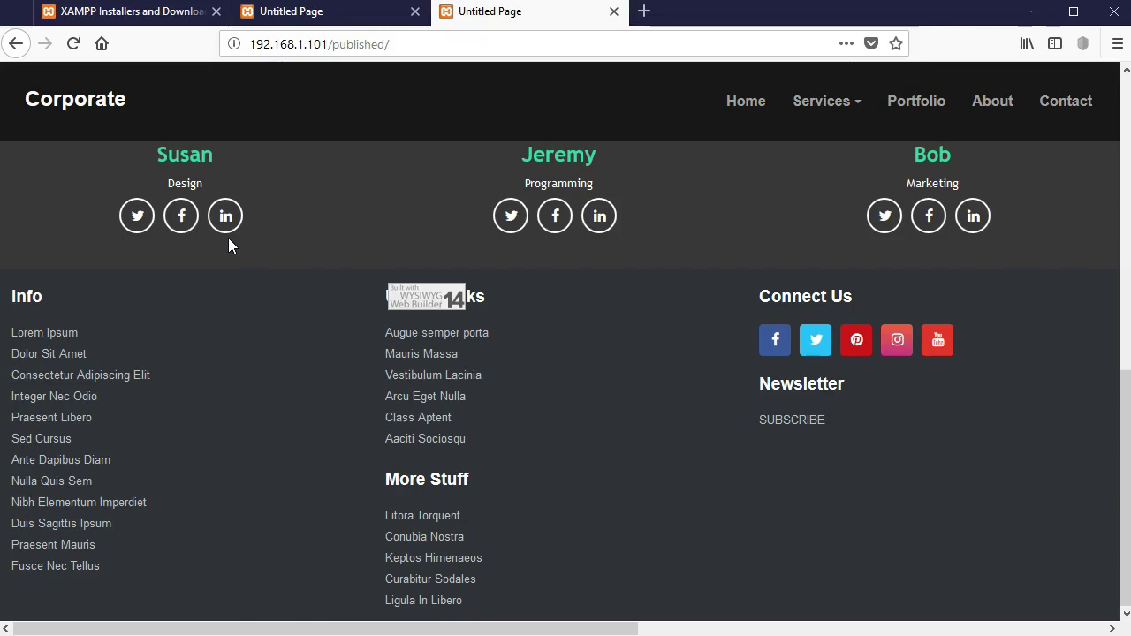
scroll(228, 238, up, 10)
click(272, 210)
key(ctrl+l)
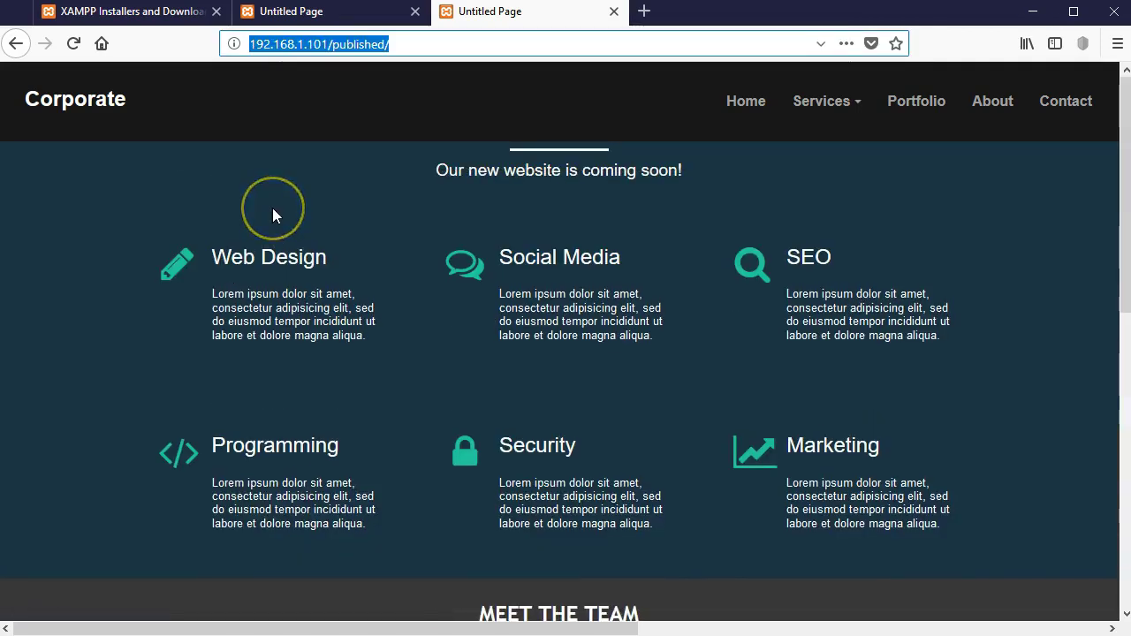